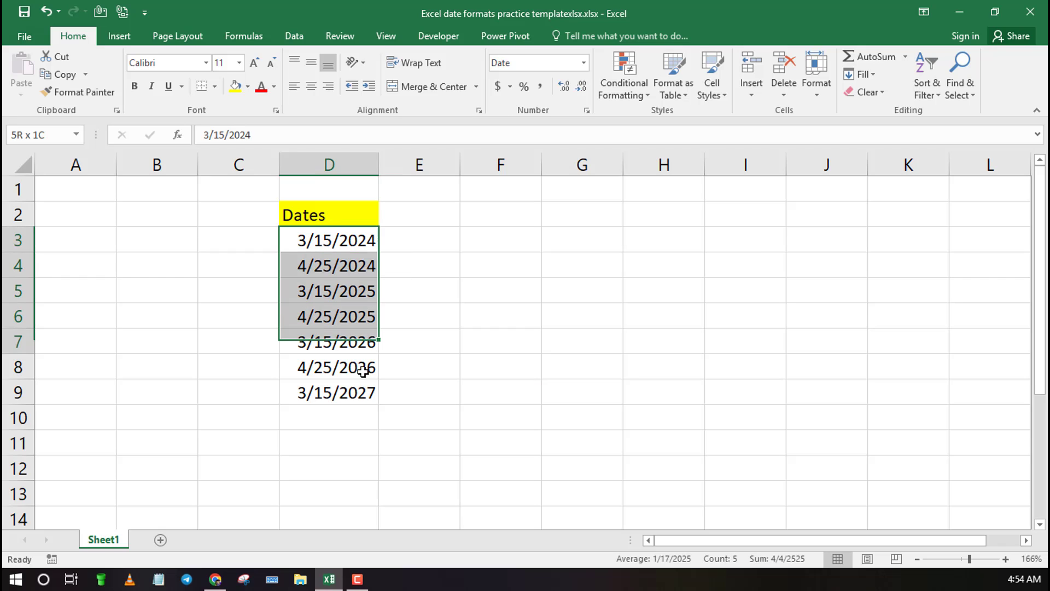
Inspect the D-column dates, then enter test dates 3-15-2024, 4/25/2024 and 3-15-2025 in E3:E5.
{"action": "left_click", "coordinate": [318, 293]}
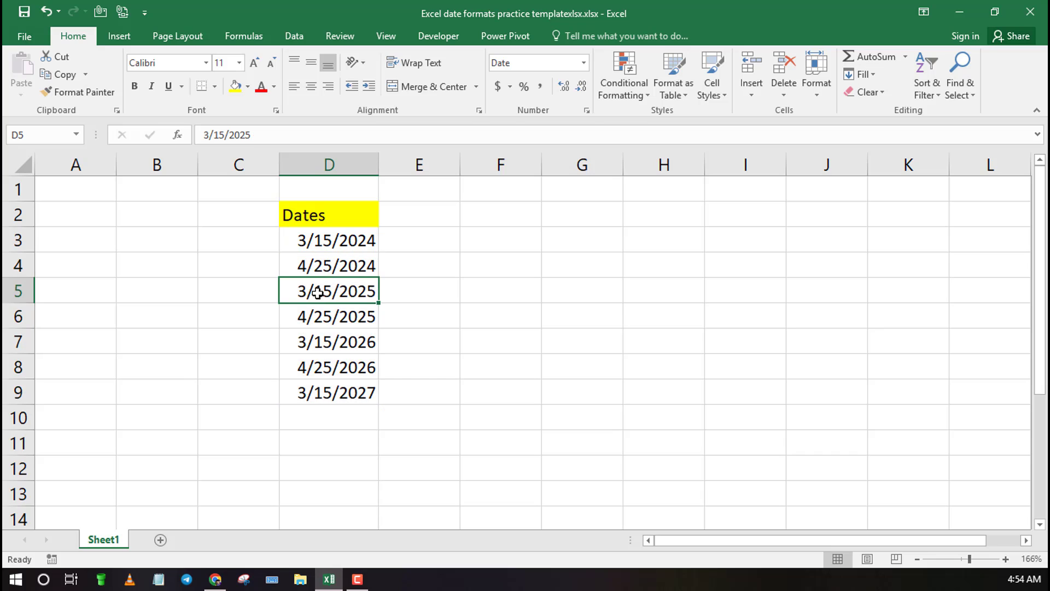
{"action": "left_click", "coordinate": [330, 261]}
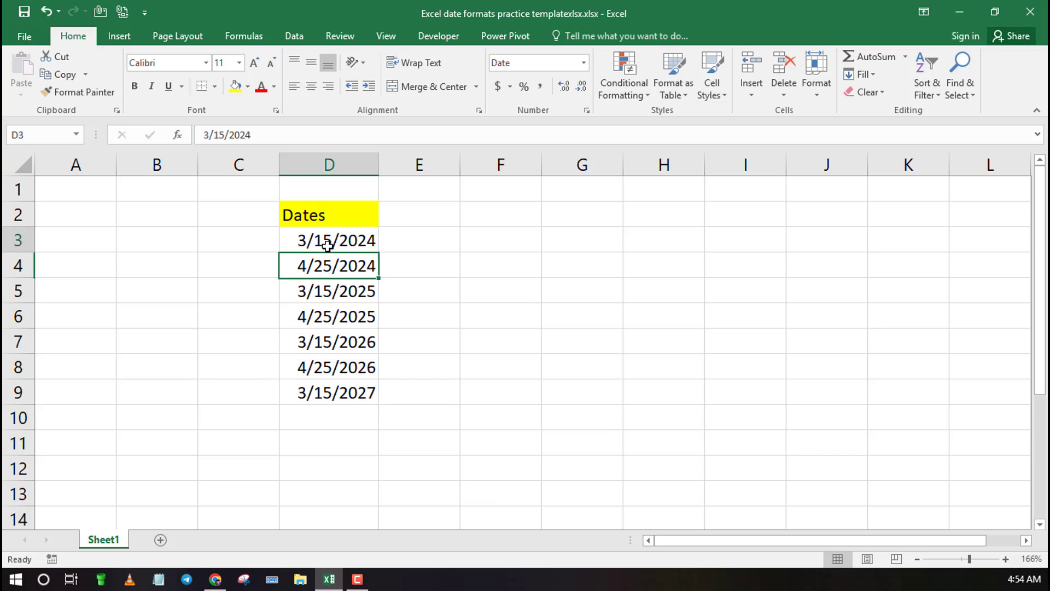
{"action": "left_click_drag", "start_coordinate": [331, 241], "coordinate": [360, 395]}
{"action": "left_click", "coordinate": [430, 234]}
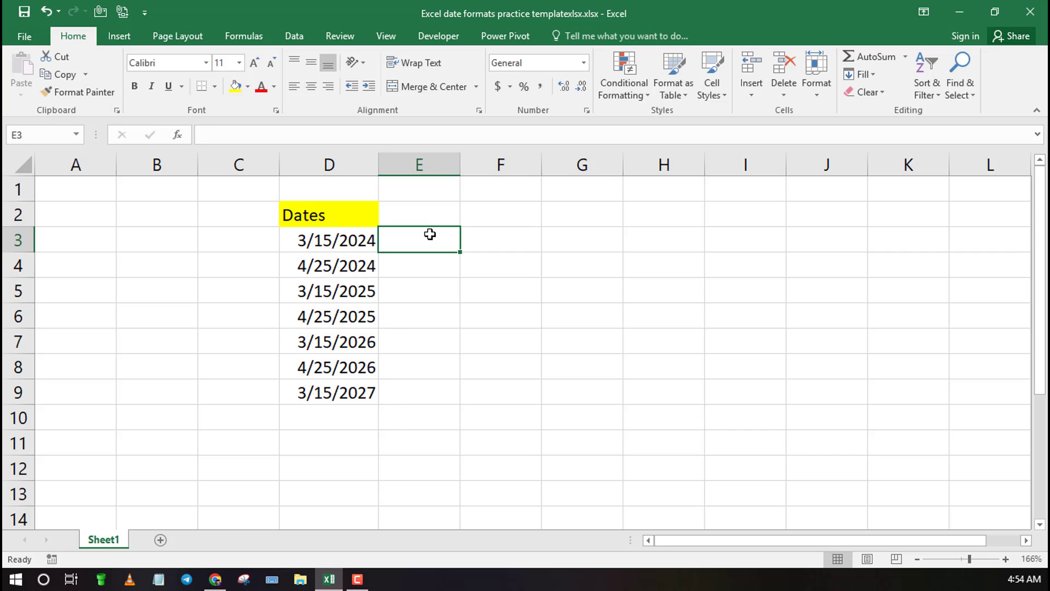
{"action": "type", "text": "3-"}
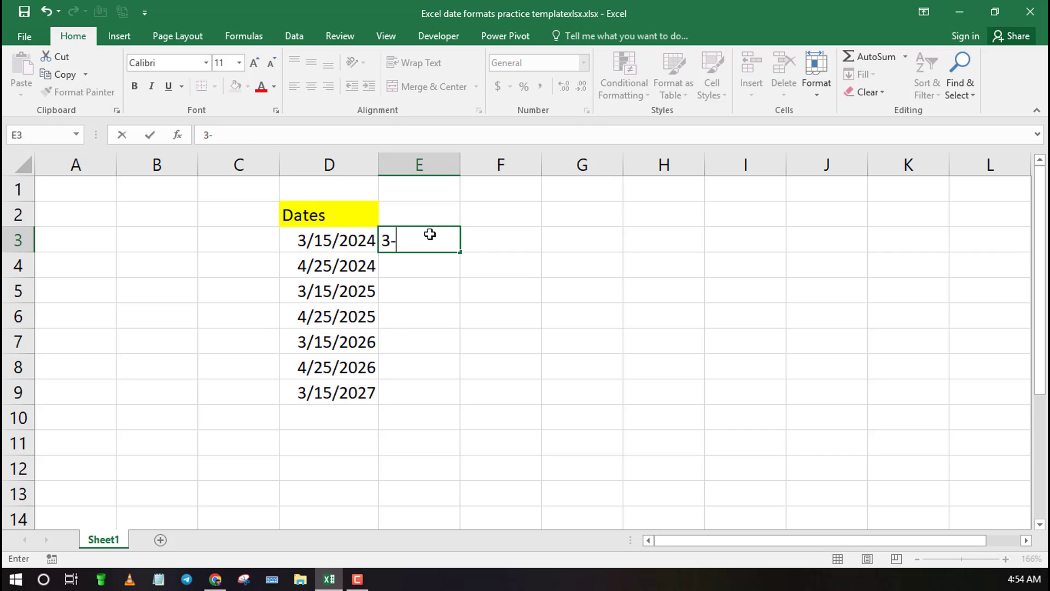
{"action": "type", "text": "15-2024"}
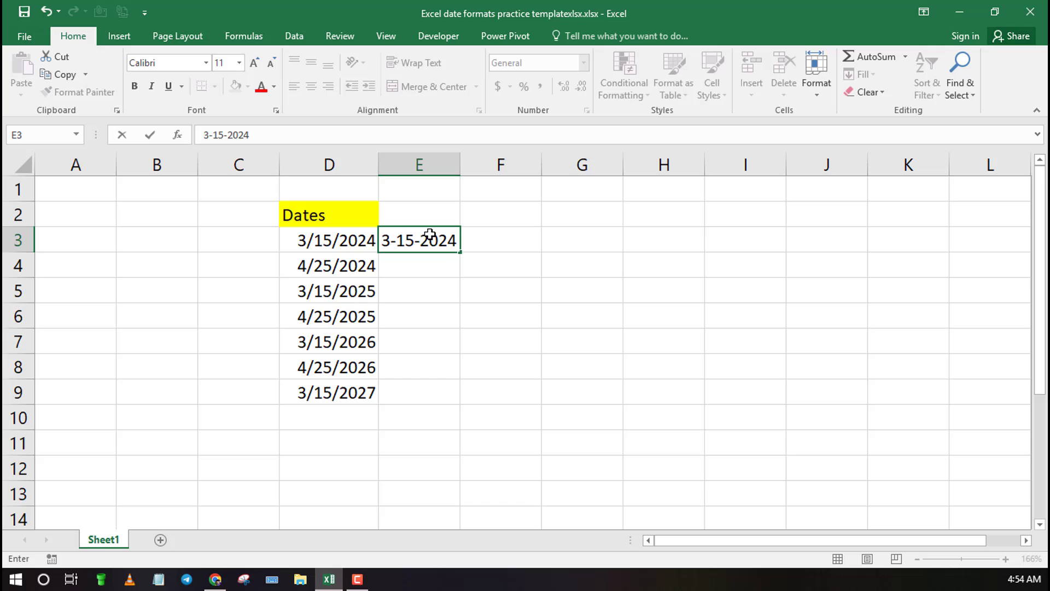
{"action": "key", "text": "Return"}
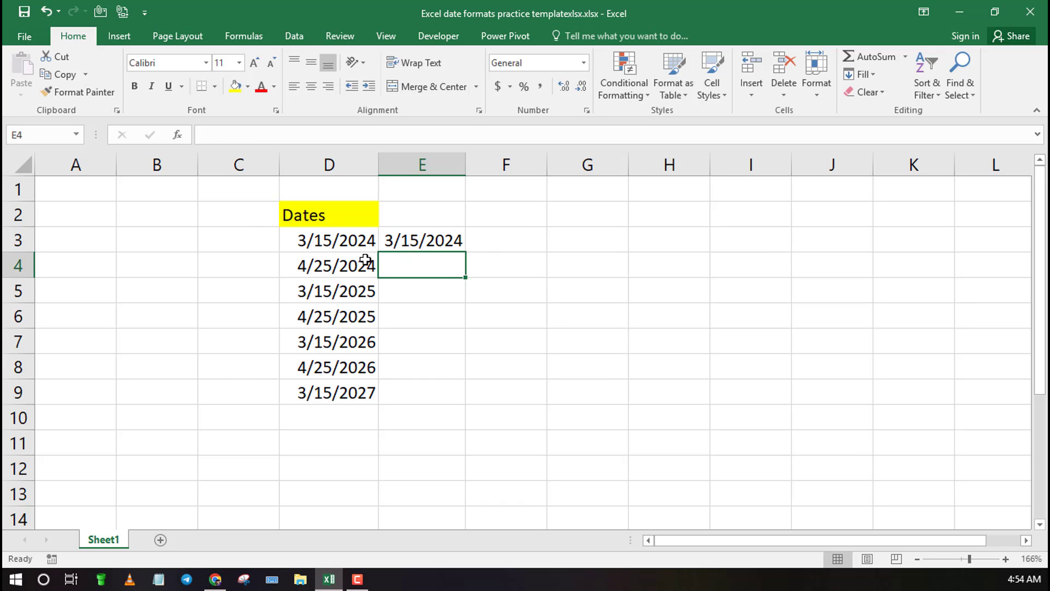
{"action": "type", "text": "4/"}
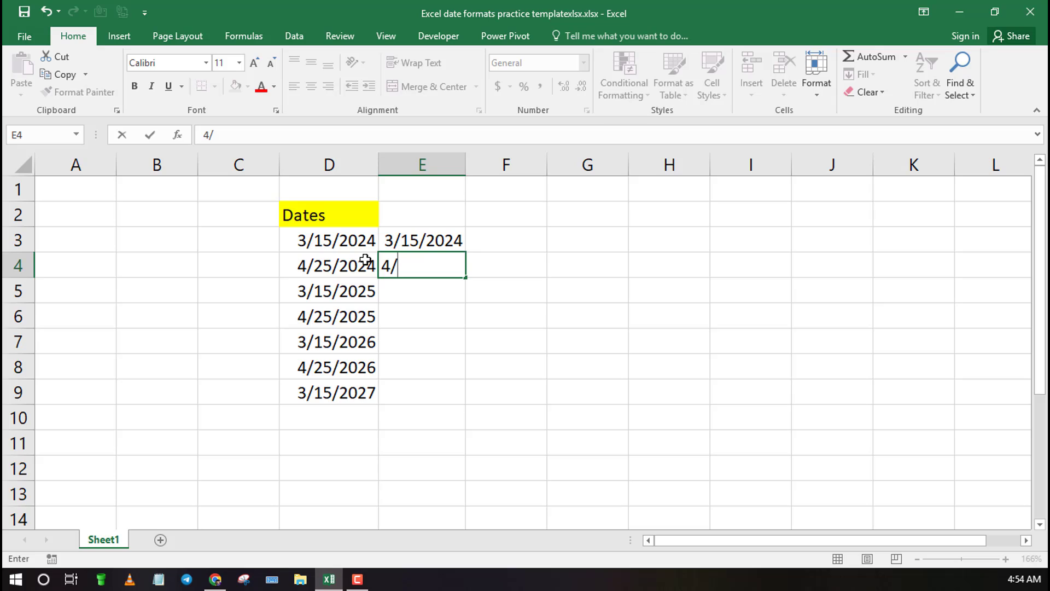
{"action": "type", "text": "25/2024"}
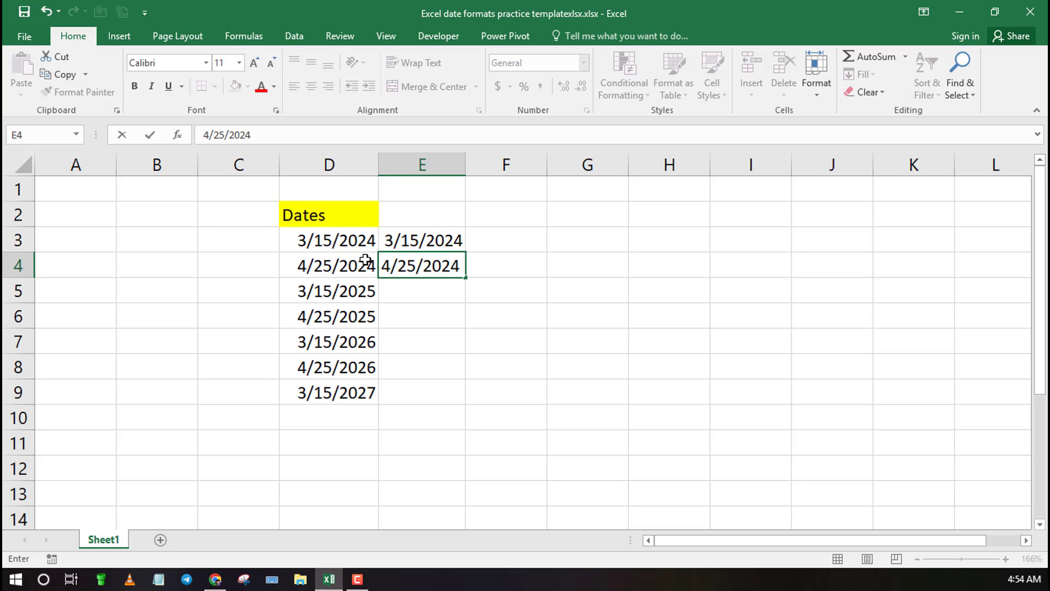
{"action": "left_click", "coordinate": [410, 294]}
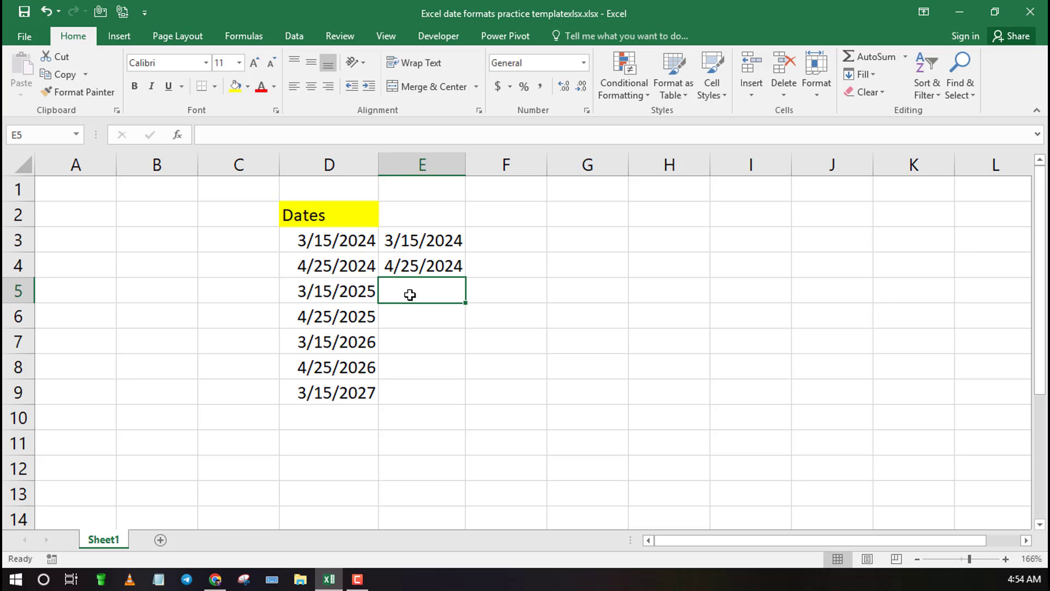
{"action": "type", "text": "3-15-"}
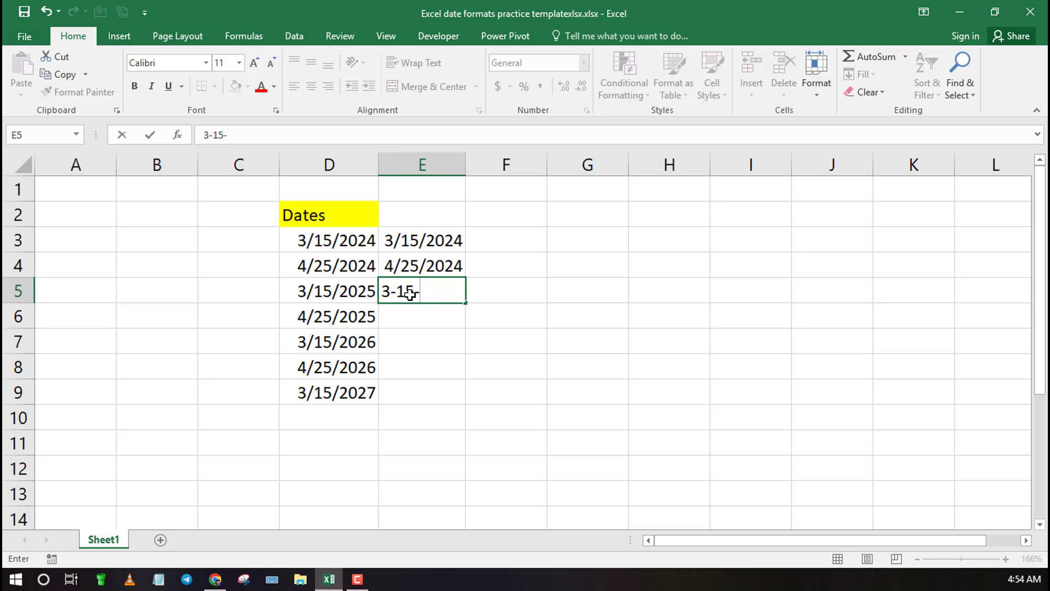
{"action": "type", "text": "2025"}
{"action": "key", "text": "Return"}
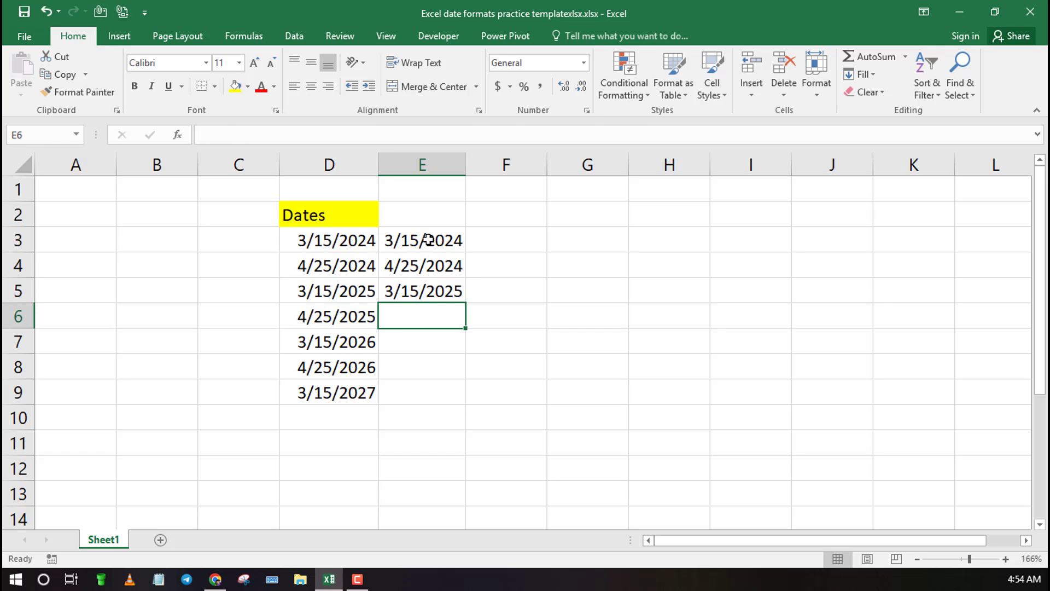
Delete the three test dates in E3:E5, shifting cells left.
{"action": "left_click_drag", "start_coordinate": [428, 239], "coordinate": [425, 290]}
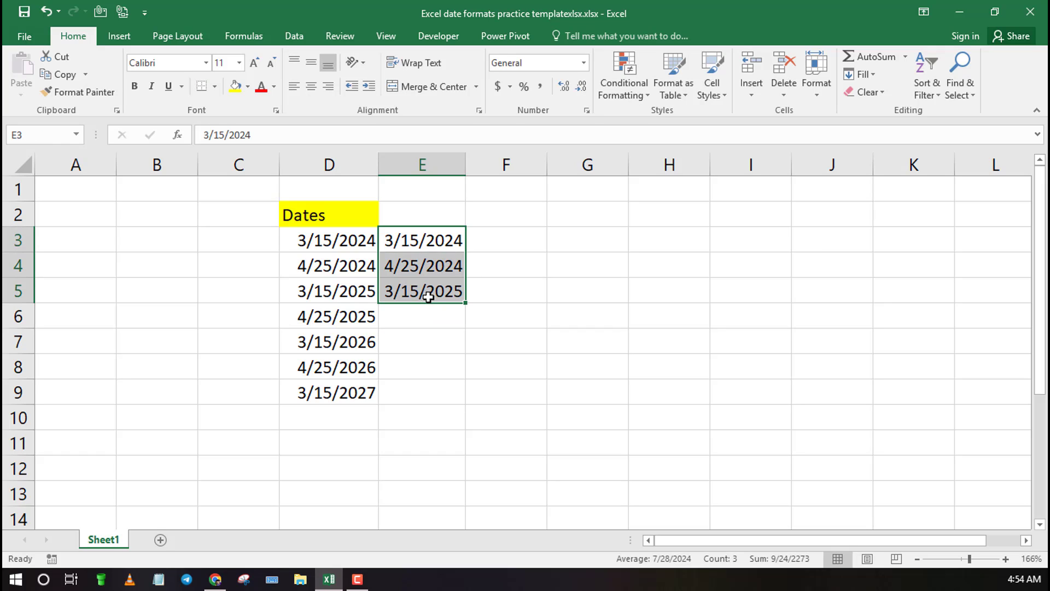
{"action": "right_click", "coordinate": [452, 270]}
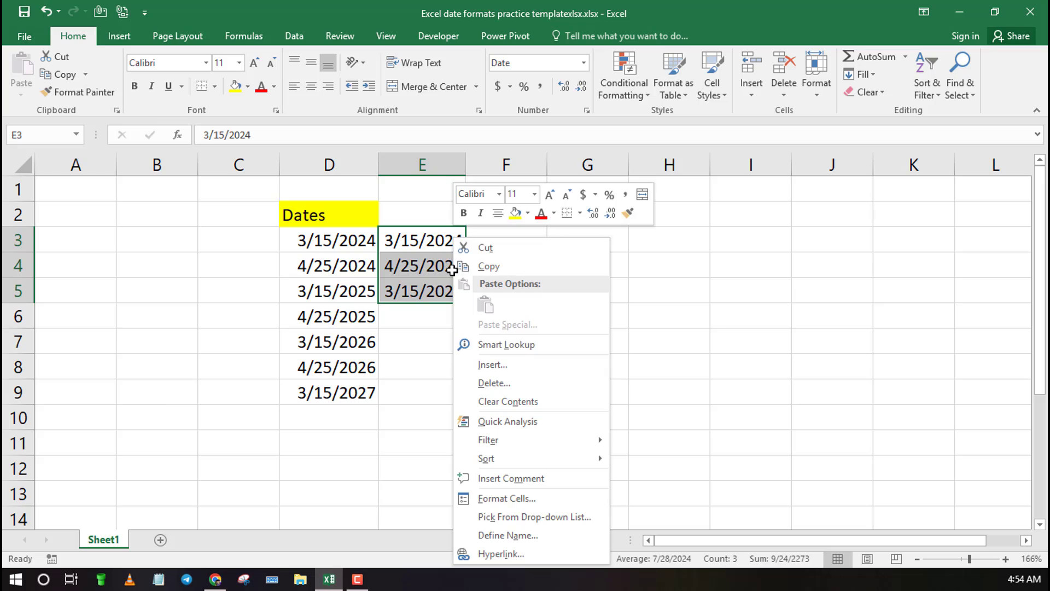
{"action": "left_click", "coordinate": [788, 99]}
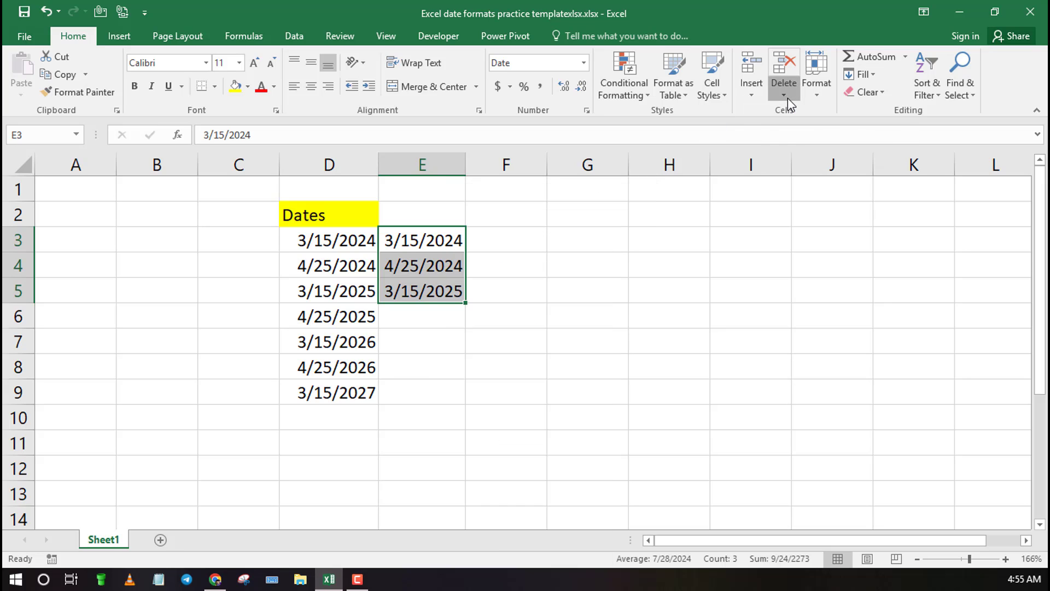
{"action": "left_click", "coordinate": [788, 98]}
{"action": "left_click", "coordinate": [799, 115]}
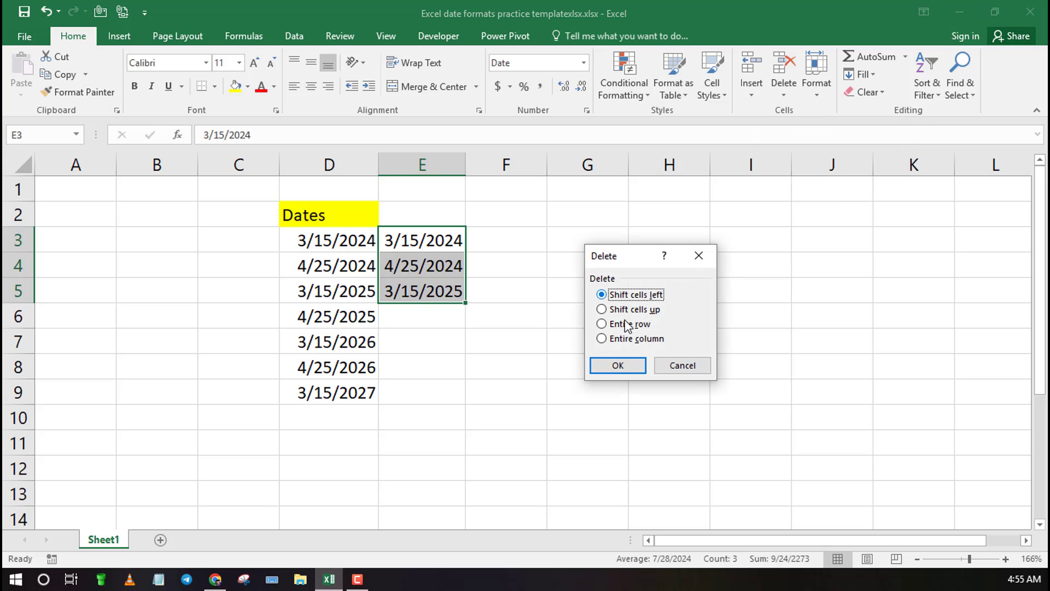
{"action": "left_click", "coordinate": [617, 366]}
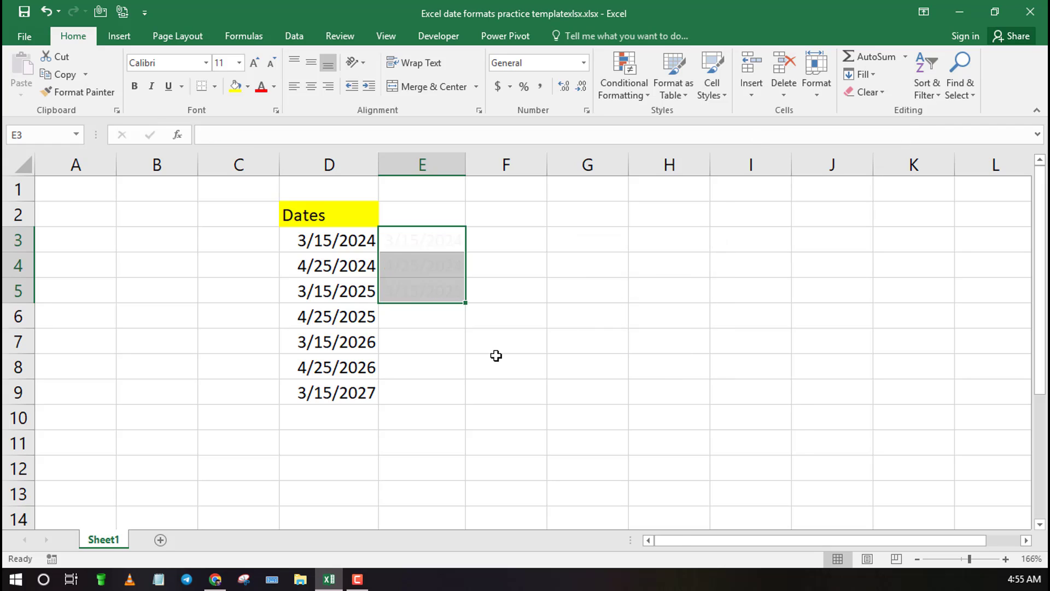
{"action": "left_click", "coordinate": [454, 336]}
Format D3:D9 as the English (United Kingdom) date type 2012-03-14.
{"action": "left_click_drag", "start_coordinate": [329, 243], "coordinate": [328, 394]}
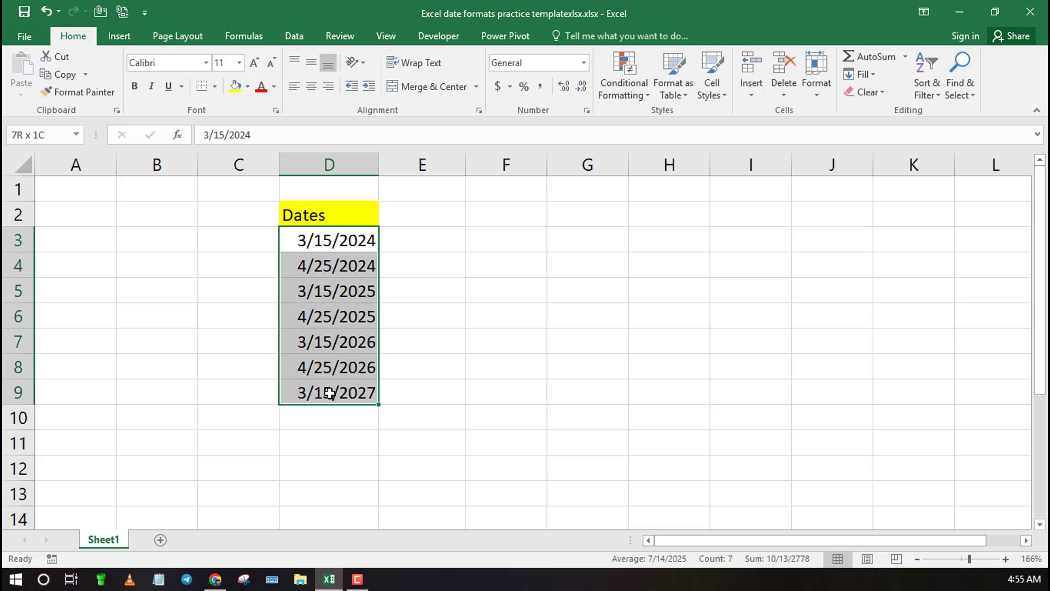
{"action": "right_click", "coordinate": [335, 283]}
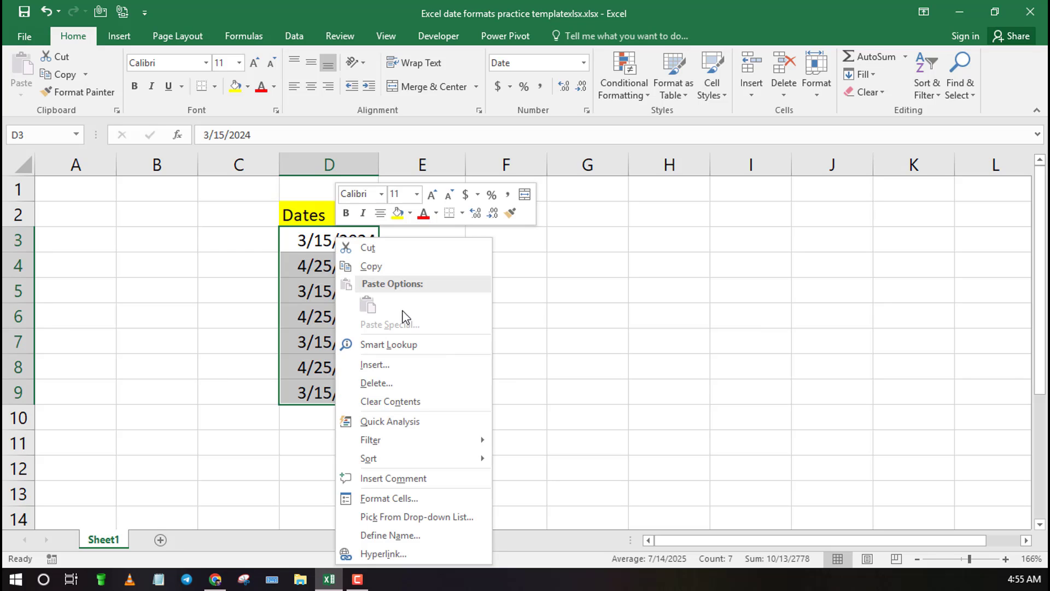
{"action": "left_click", "coordinate": [388, 499]}
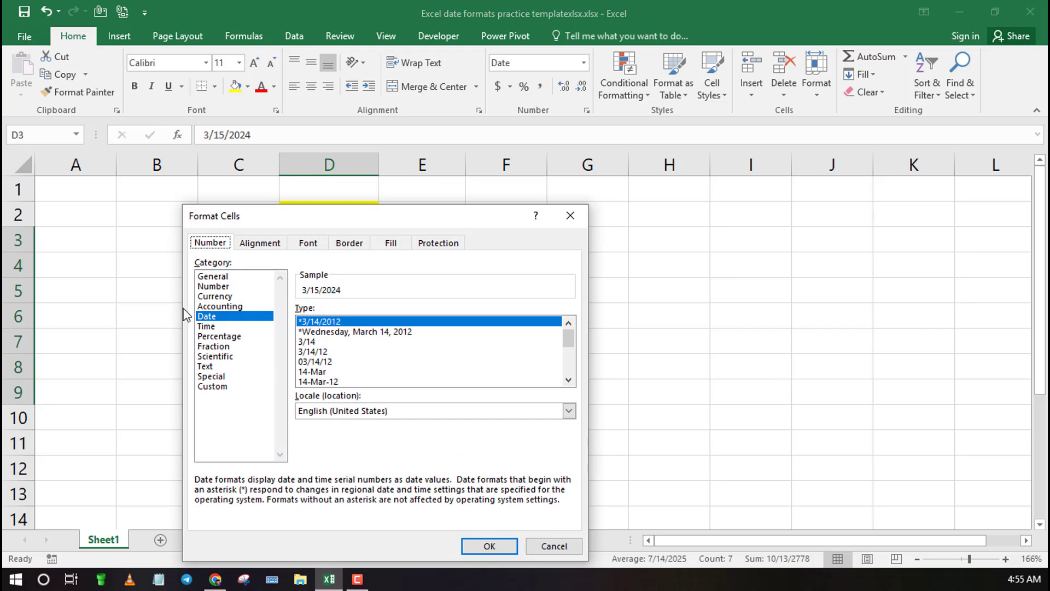
{"action": "left_click", "coordinate": [212, 327]}
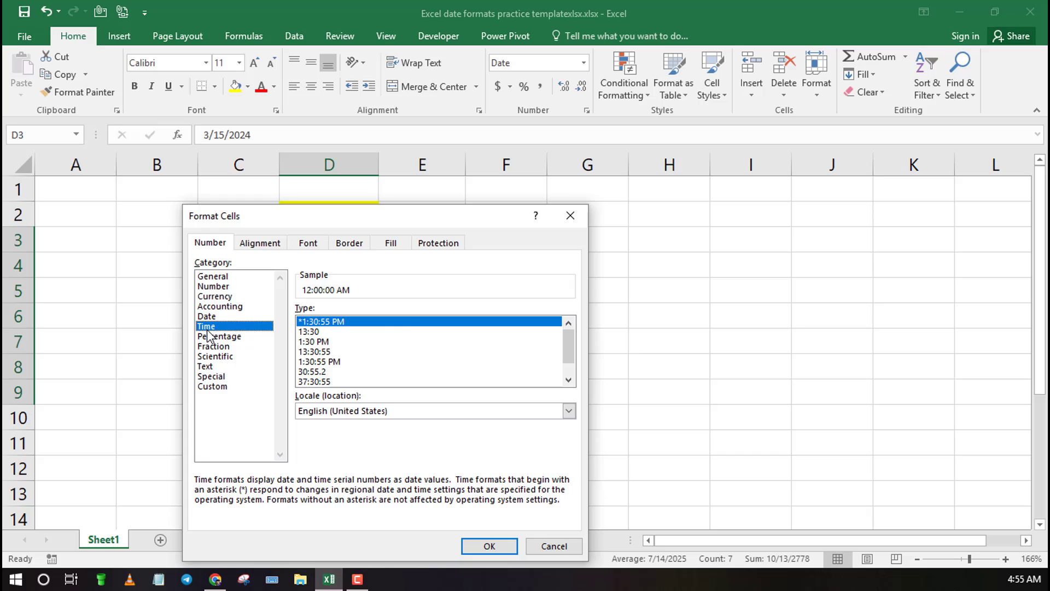
{"action": "left_click", "coordinate": [206, 317]}
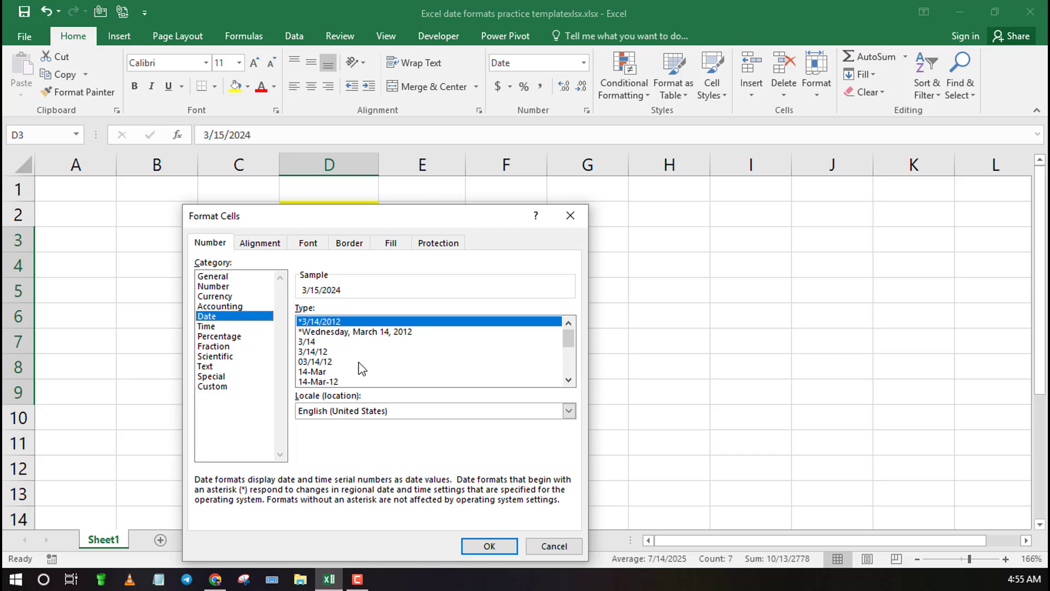
{"action": "left_click_drag", "start_coordinate": [572, 343], "coordinate": [576, 379]}
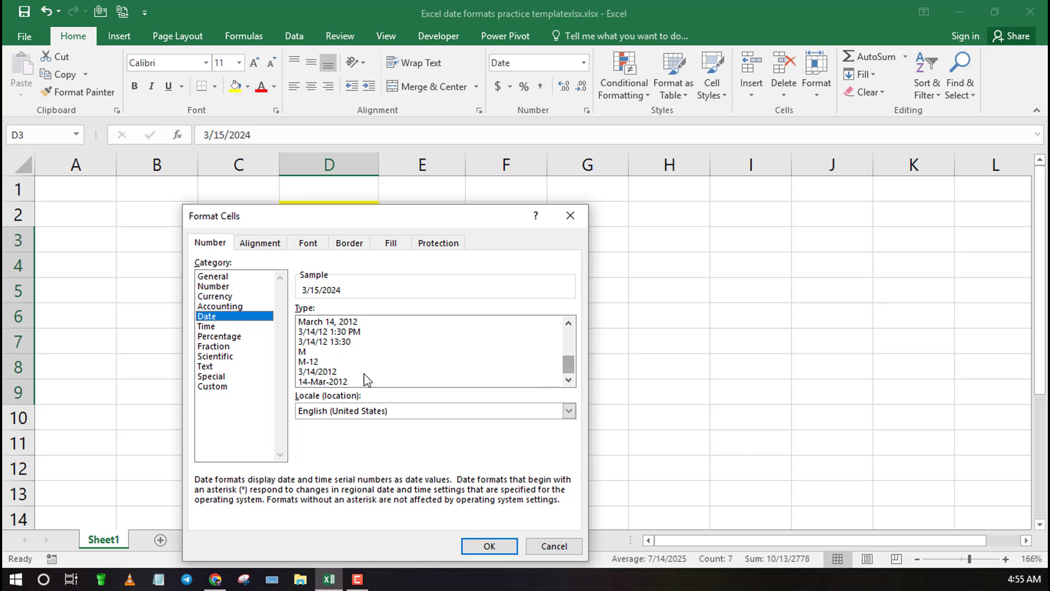
{"action": "left_click", "coordinate": [354, 418]}
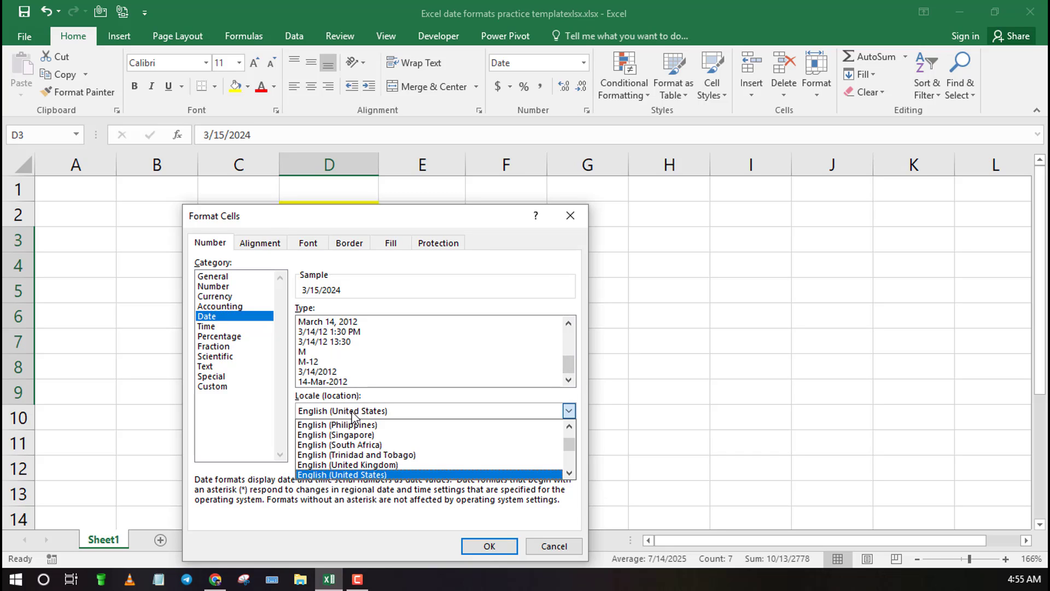
{"action": "left_click", "coordinate": [339, 470]}
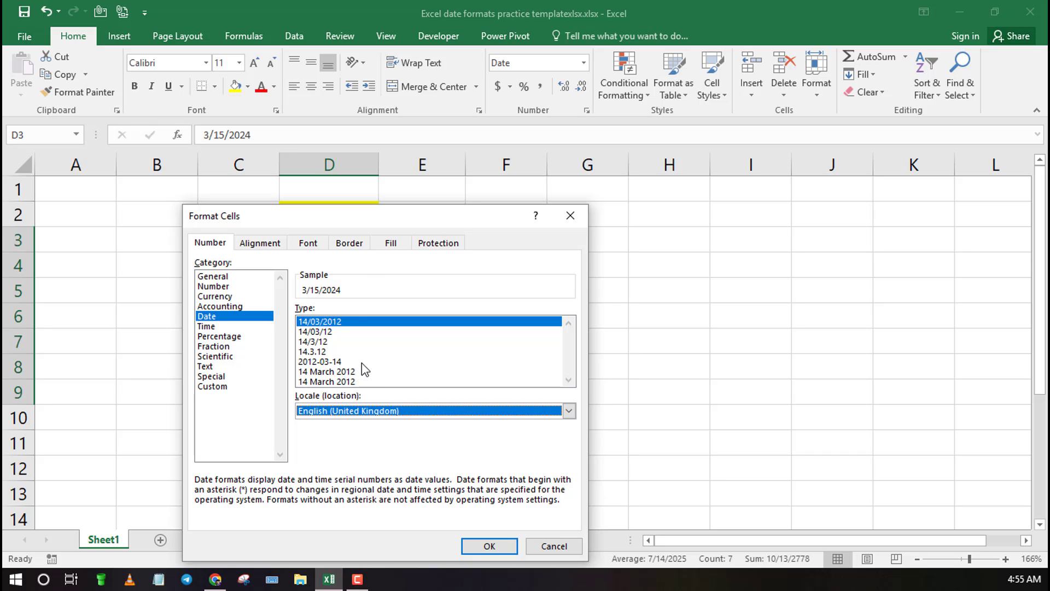
{"action": "left_click", "coordinate": [324, 362]}
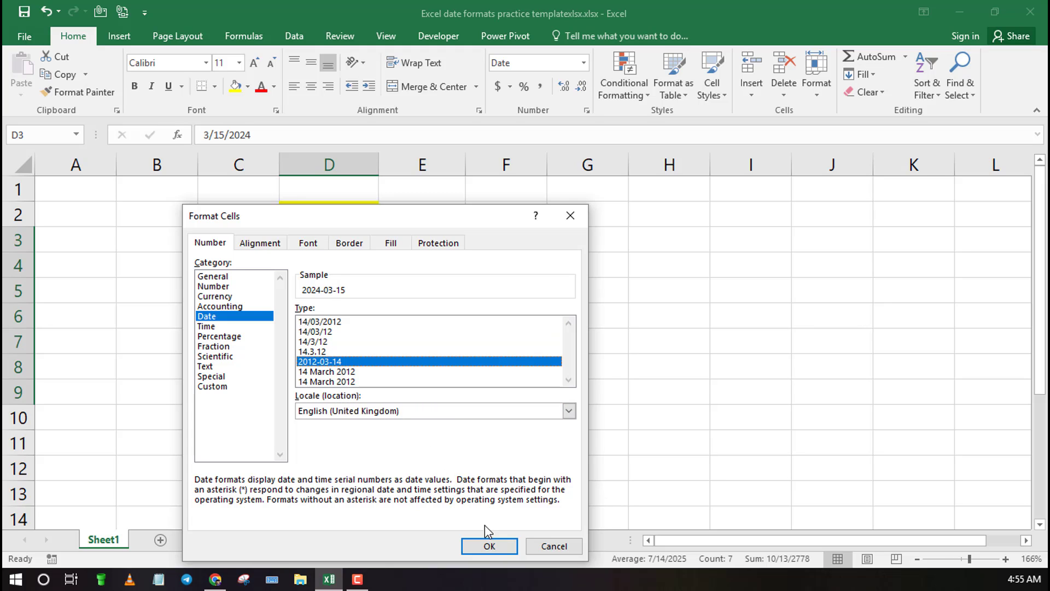
{"action": "left_click", "coordinate": [489, 546]}
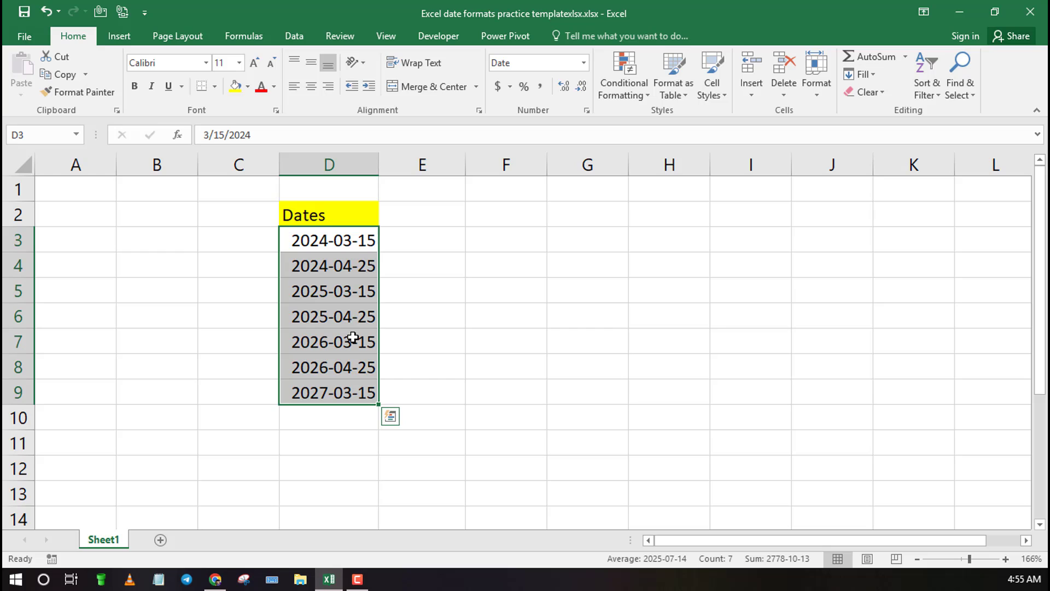
Check the D5 and D6 values, then undo the hyphen format so D3:D9 show m/d/yyyy again.
{"action": "left_click", "coordinate": [476, 348]}
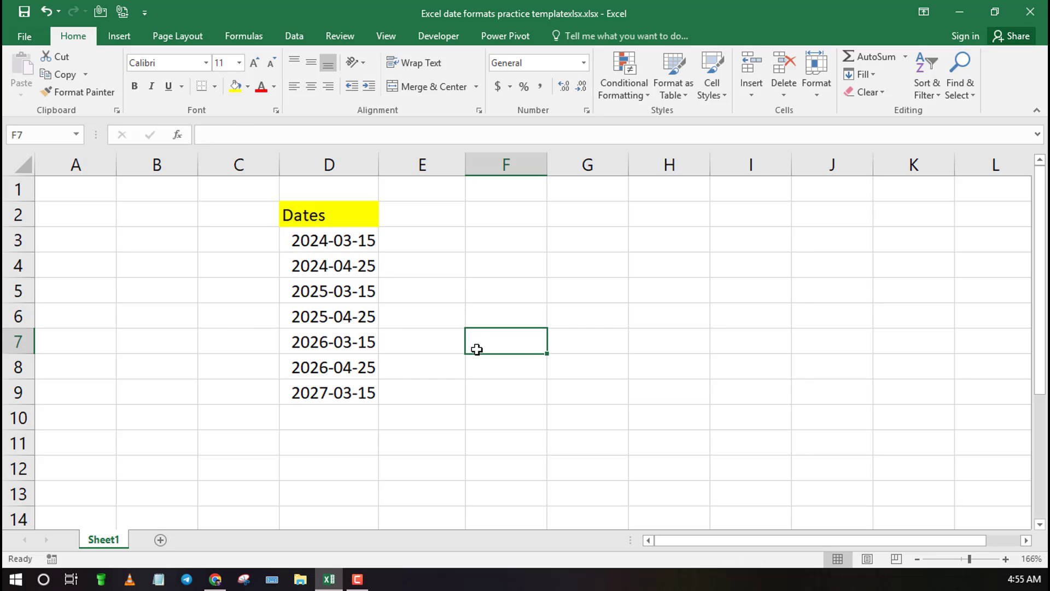
{"action": "left_click", "coordinate": [307, 295]}
{"action": "left_click", "coordinate": [310, 320]}
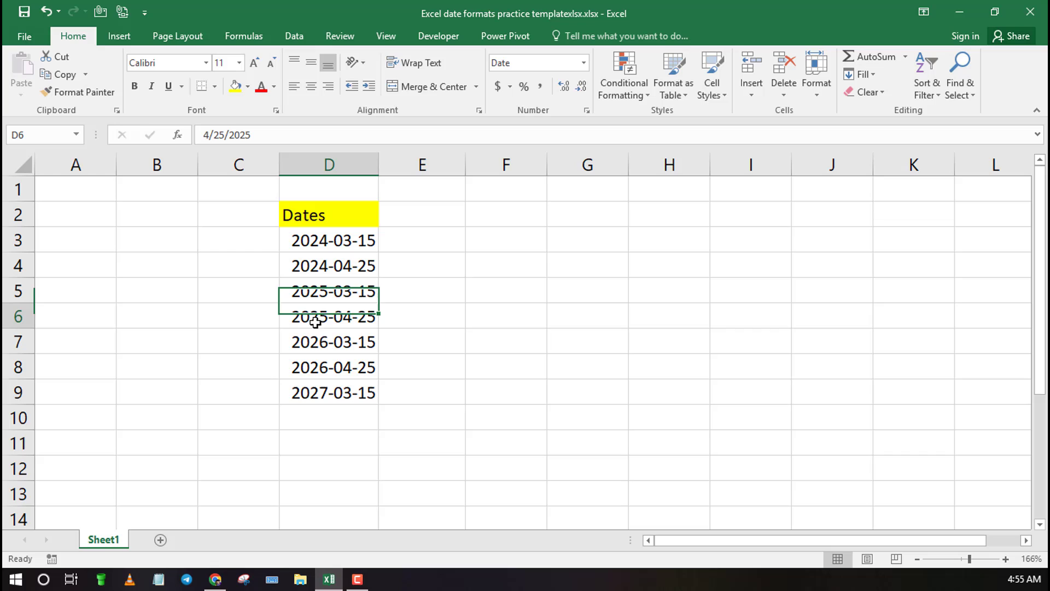
{"action": "left_click", "coordinate": [46, 6]}
{"action": "left_click", "coordinate": [516, 323]}
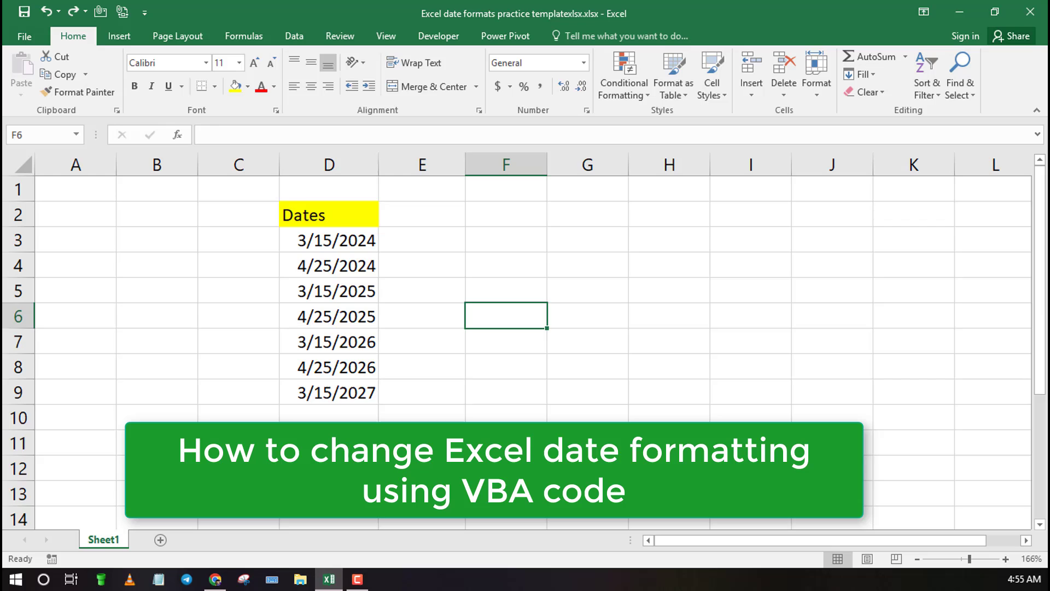
{"action": "scroll", "coordinate": [517, 350], "scroll_direction": "down", "scroll_amount": 18}
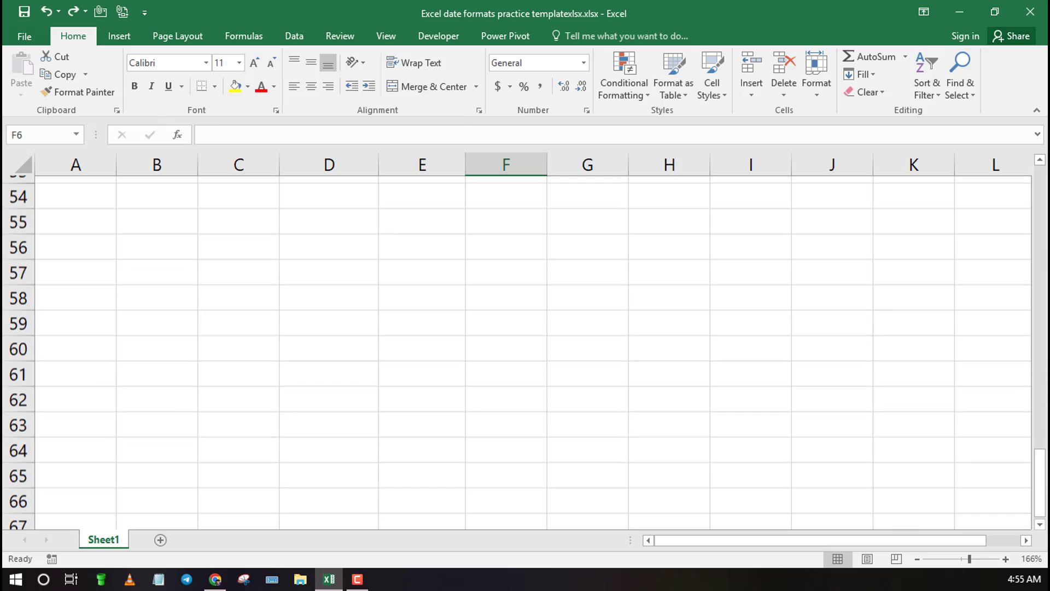
{"action": "scroll", "coordinate": [473, 429], "scroll_direction": "down", "scroll_amount": 4}
{"action": "scroll", "coordinate": [469, 421], "scroll_direction": "up", "scroll_amount": 20}
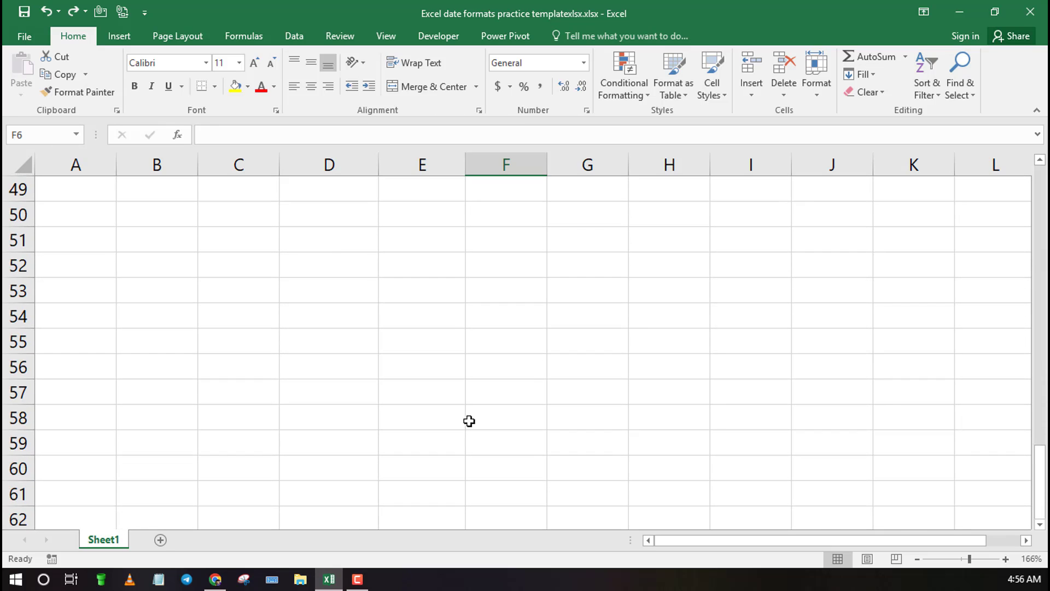
{"action": "left_click", "coordinate": [356, 243]}
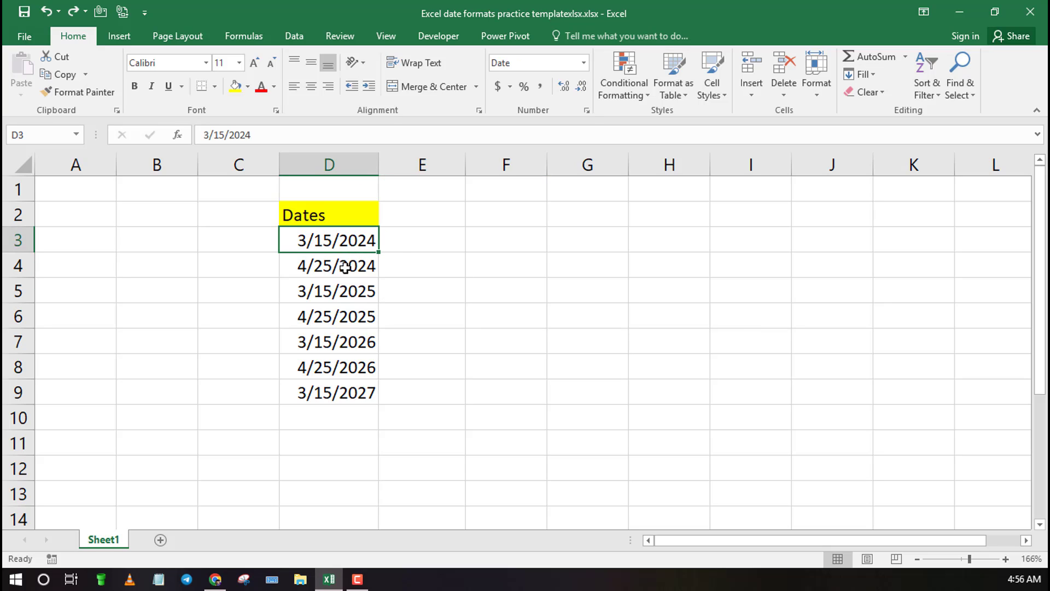
Open the Visual Basic editor from the Developer tab and insert a new Module1.
{"action": "left_click", "coordinate": [442, 36]}
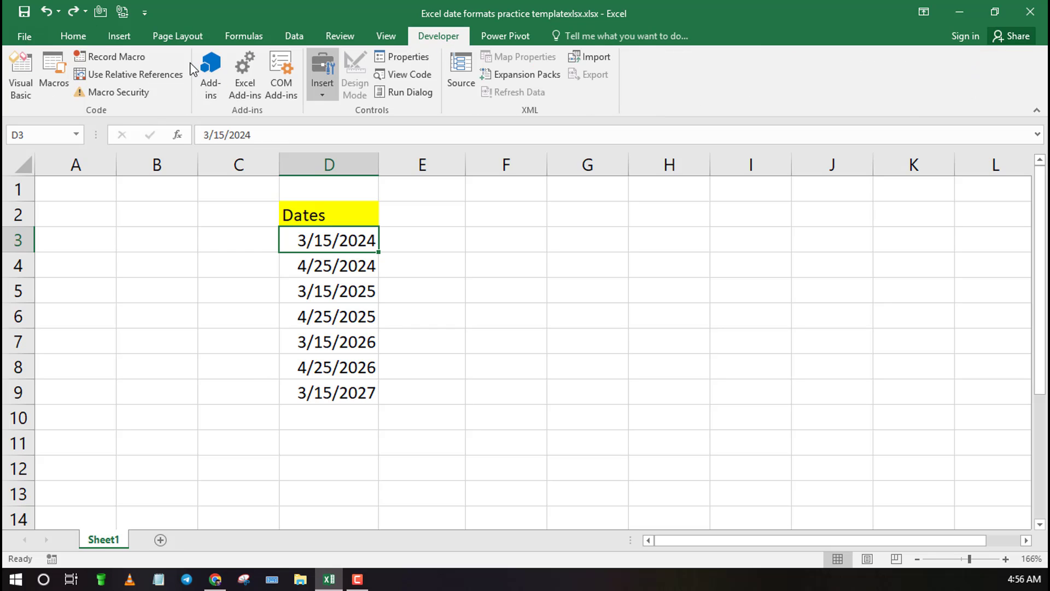
{"action": "left_click", "coordinate": [24, 87]}
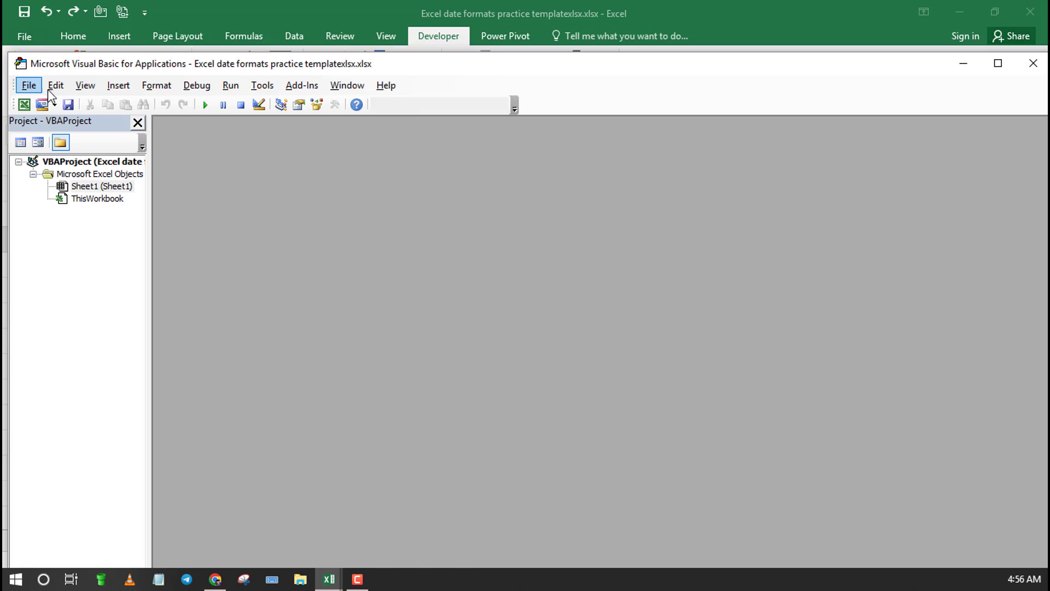
{"action": "left_click", "coordinate": [120, 86]}
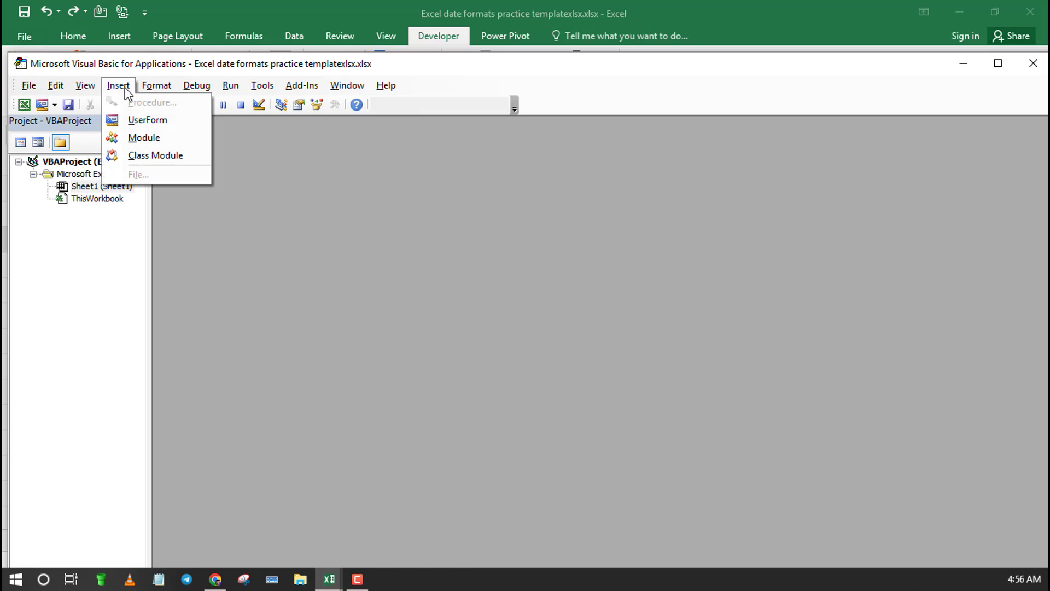
{"action": "left_click", "coordinate": [143, 139]}
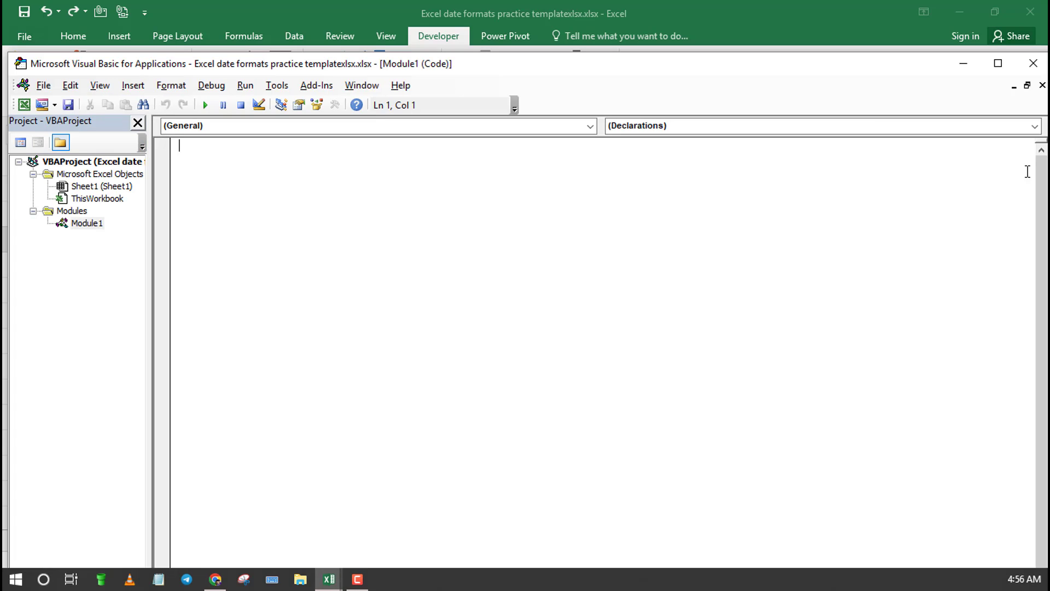
{"action": "key", "text": "alt+Tab"}
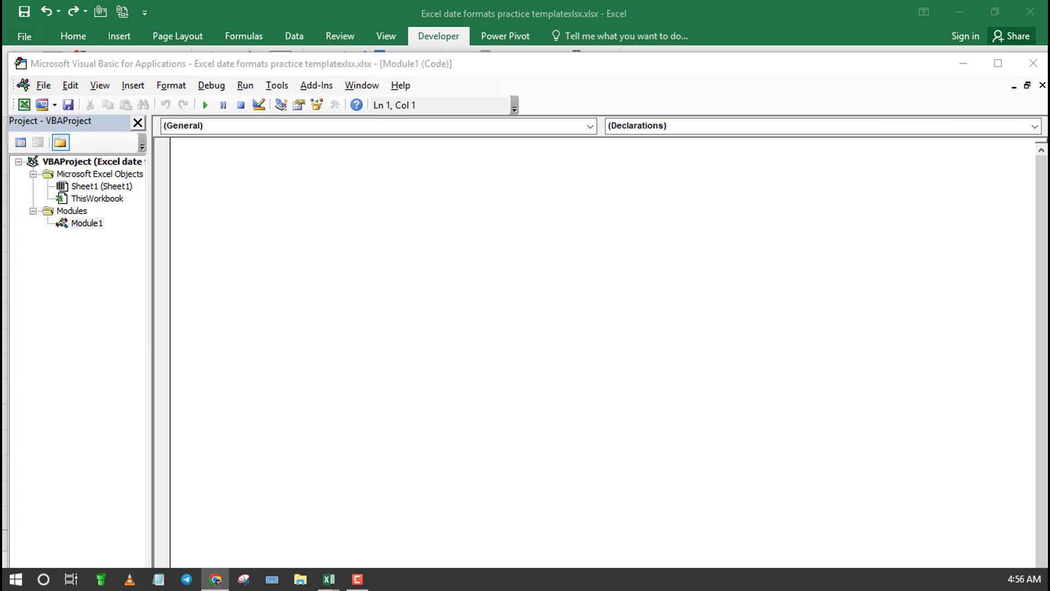
Copy the ChangeDateFormat VBA code from the ExcelWeez page in Chrome.
{"action": "left_click_drag", "start_coordinate": [985, 192], "coordinate": [284, 90]}
{"action": "scroll", "coordinate": [611, 245], "scroll_direction": "down", "scroll_amount": 20}
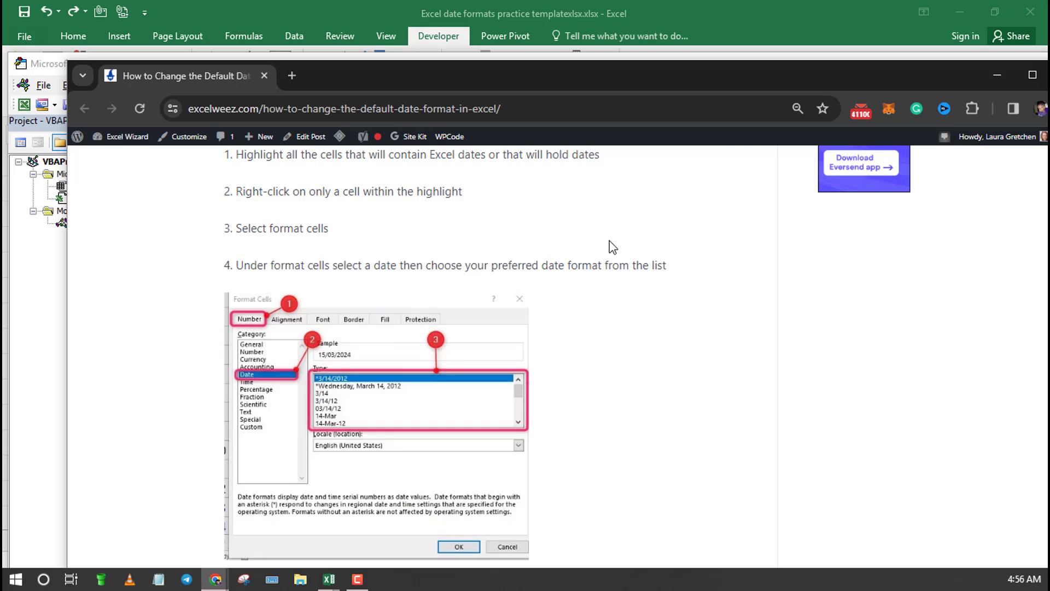
{"action": "scroll", "coordinate": [612, 247], "scroll_direction": "down", "scroll_amount": 10}
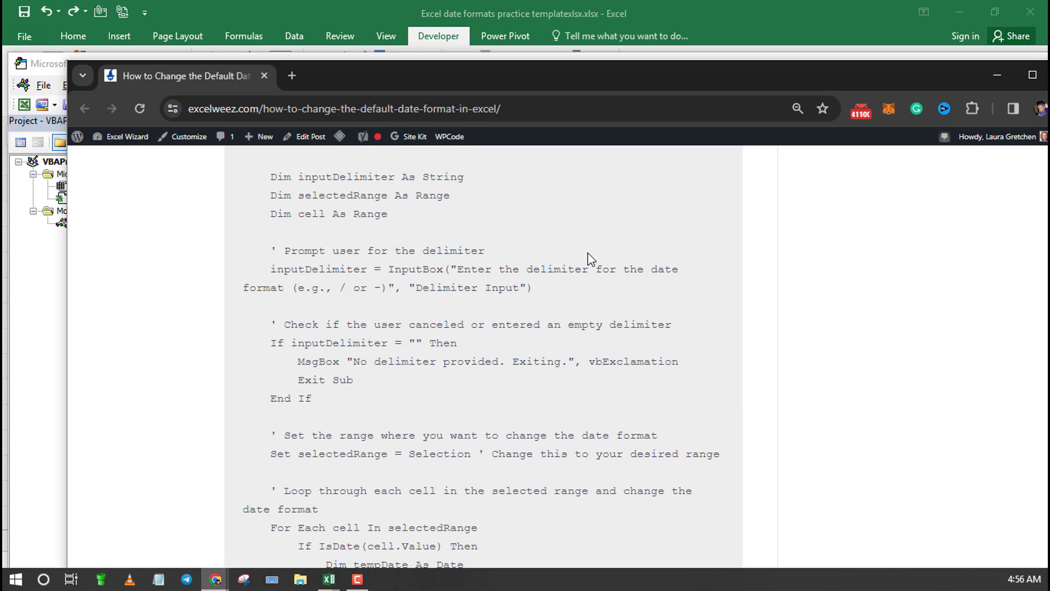
{"action": "scroll", "coordinate": [596, 230], "scroll_direction": "up", "scroll_amount": 5}
{"action": "left_click_drag", "start_coordinate": [615, 77], "coordinate": [704, 47]}
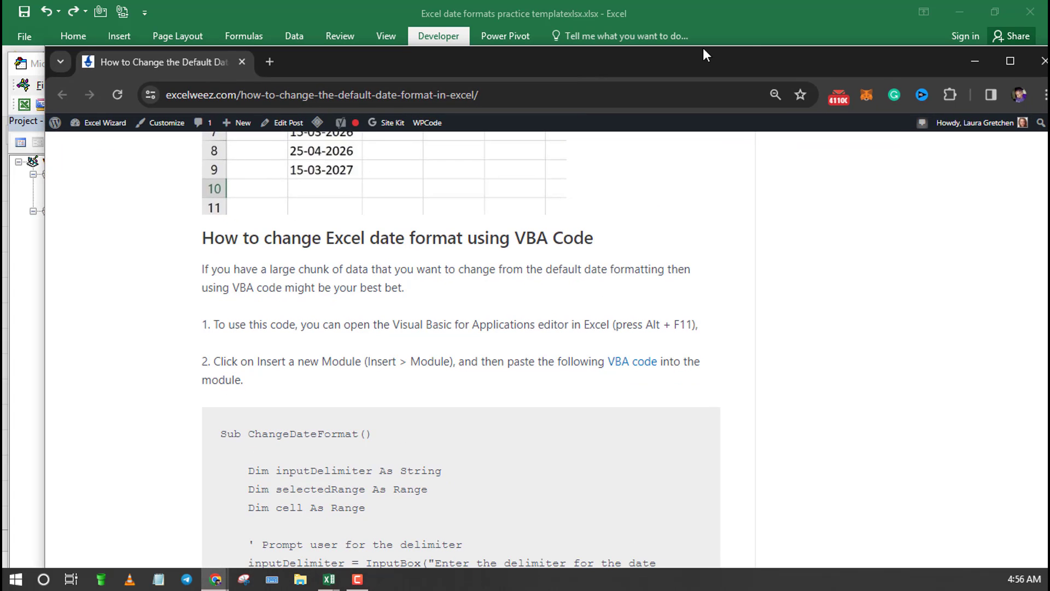
{"action": "left_click", "coordinate": [1011, 61]}
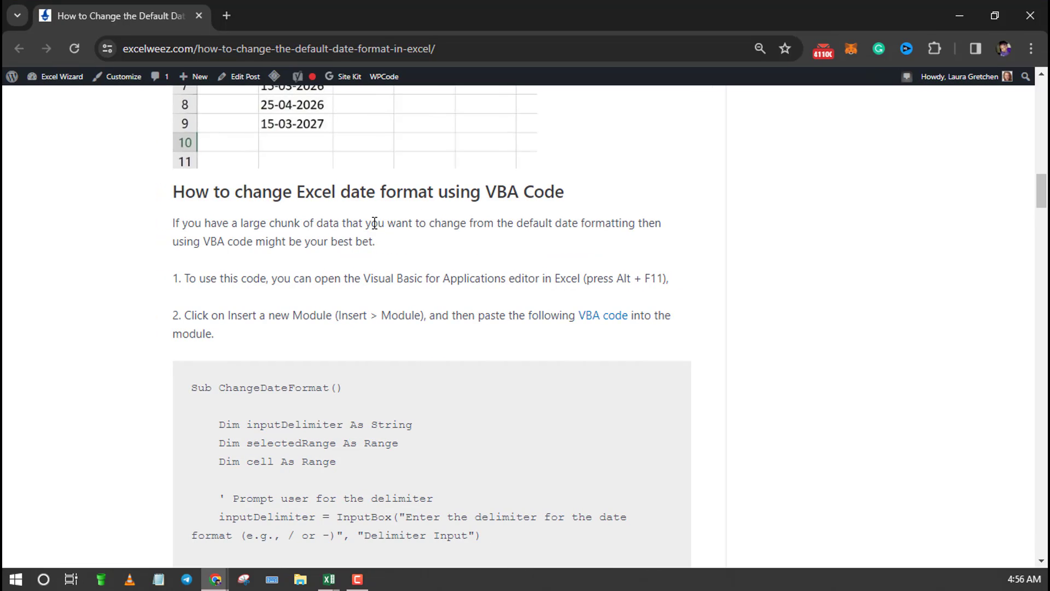
{"action": "scroll", "coordinate": [329, 239], "scroll_direction": "down", "scroll_amount": 3}
{"action": "left_click_drag", "start_coordinate": [194, 232], "coordinate": [295, 192]}
{"action": "scroll", "coordinate": [274, 379], "scroll_direction": "down", "scroll_amount": 10}
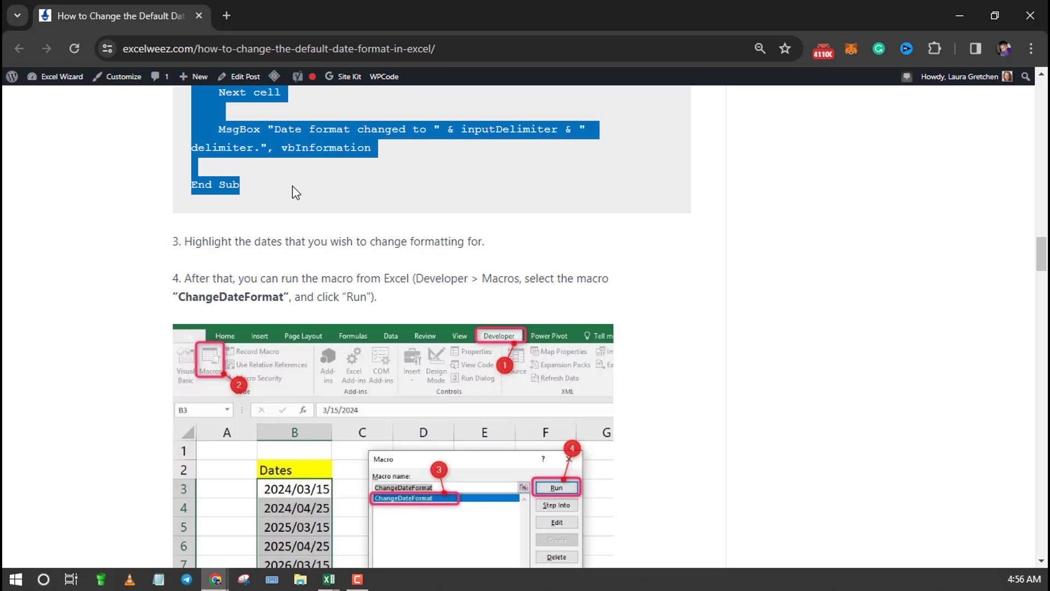
{"action": "right_click", "coordinate": [290, 148]}
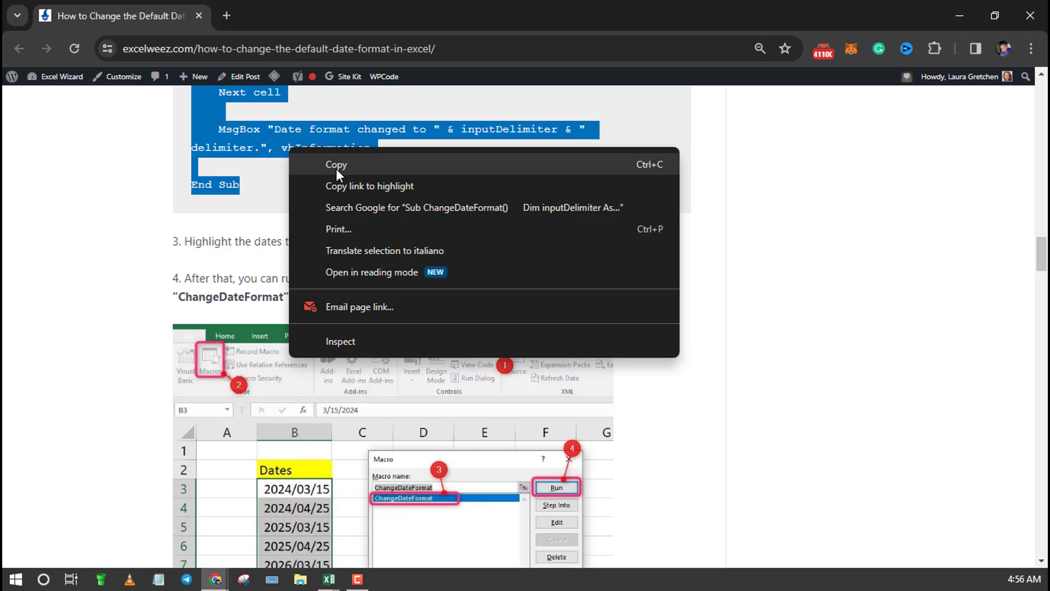
{"action": "left_click", "coordinate": [336, 165]}
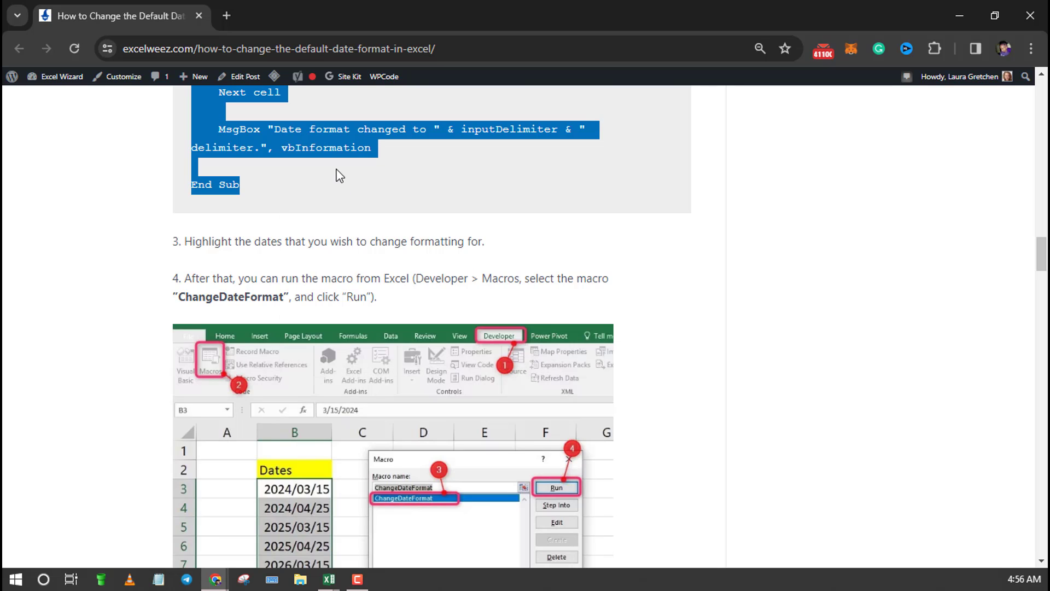
Paste the macro code into Module1 and close the VBA editor.
{"action": "left_click", "coordinate": [963, 16]}
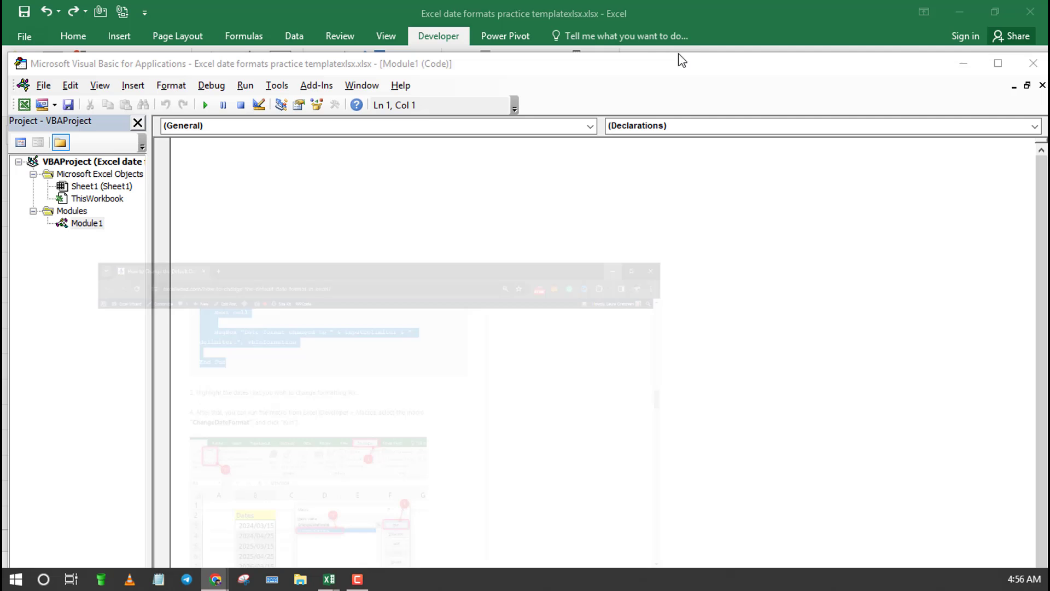
{"action": "right_click", "coordinate": [186, 149]}
{"action": "left_click", "coordinate": [220, 196]}
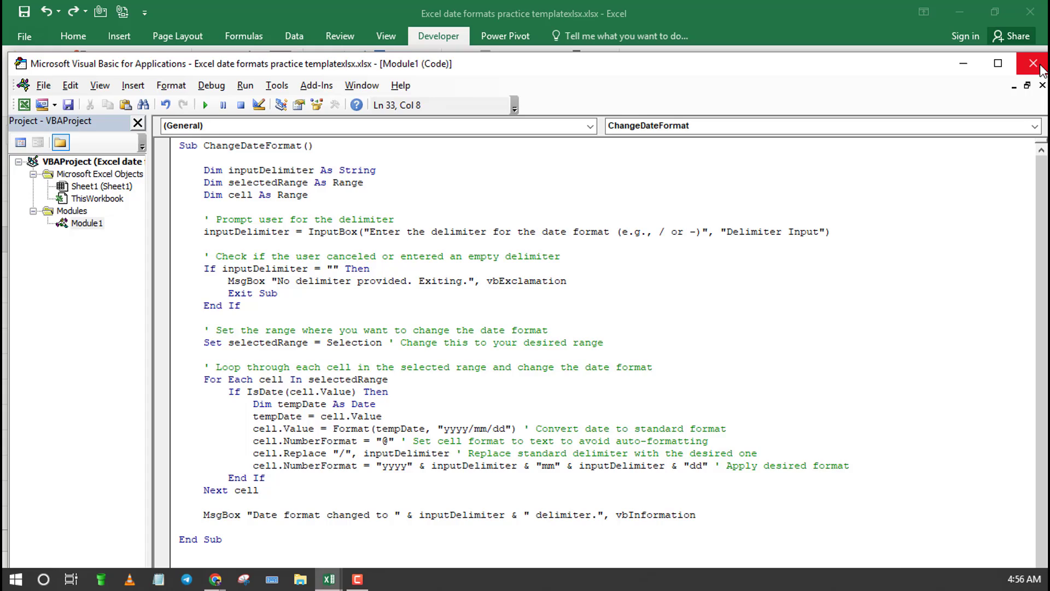
{"action": "left_click", "coordinate": [967, 63]}
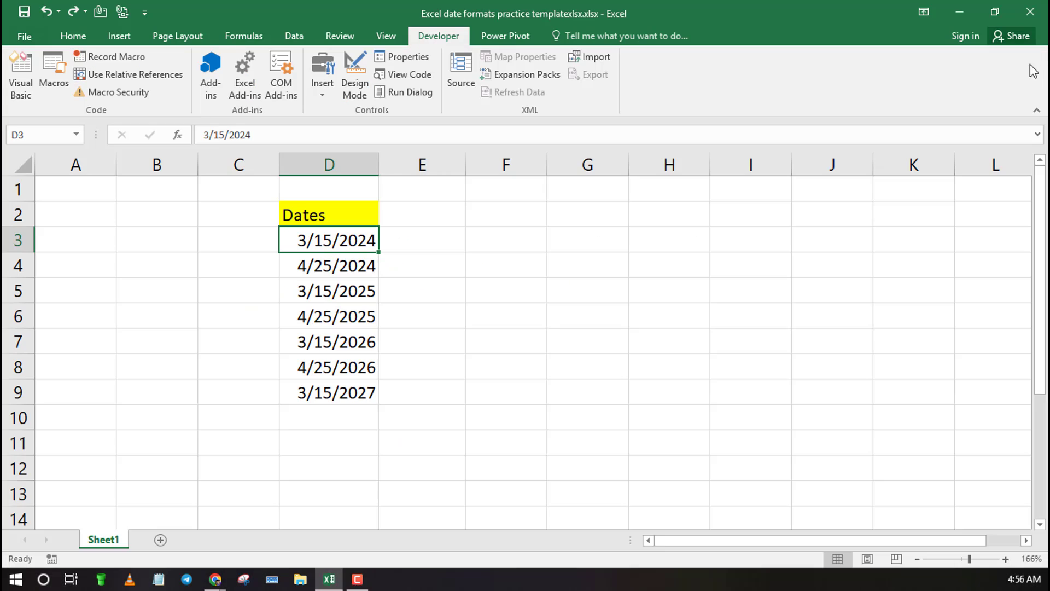
Run ChangeDateFormat with a hyphen delimiter, converting D3 to 2024-03-15, then select D4:D9.
{"action": "left_click", "coordinate": [55, 83]}
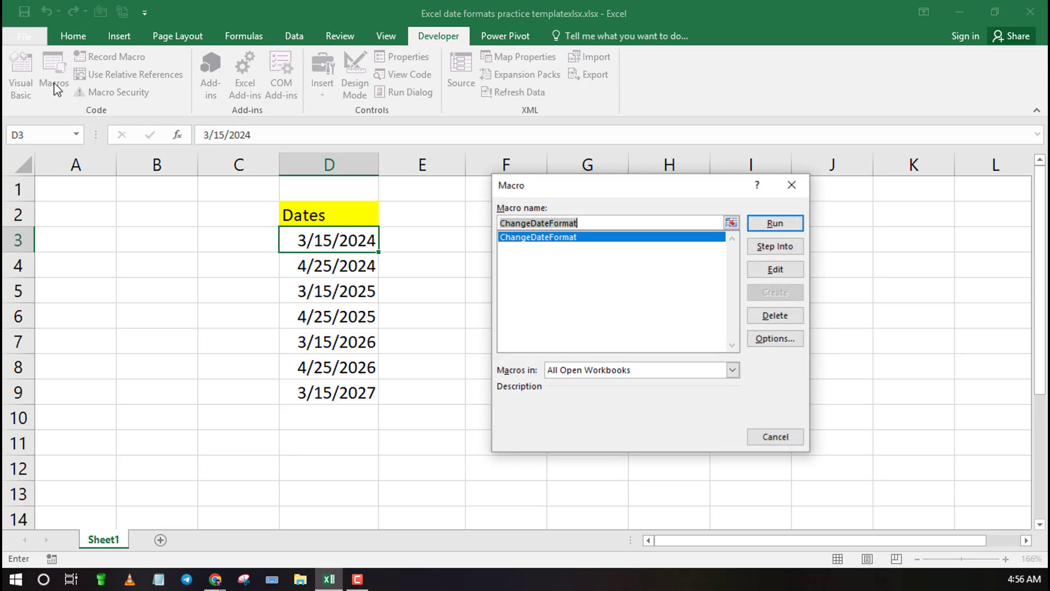
{"action": "left_click", "coordinate": [401, 275]}
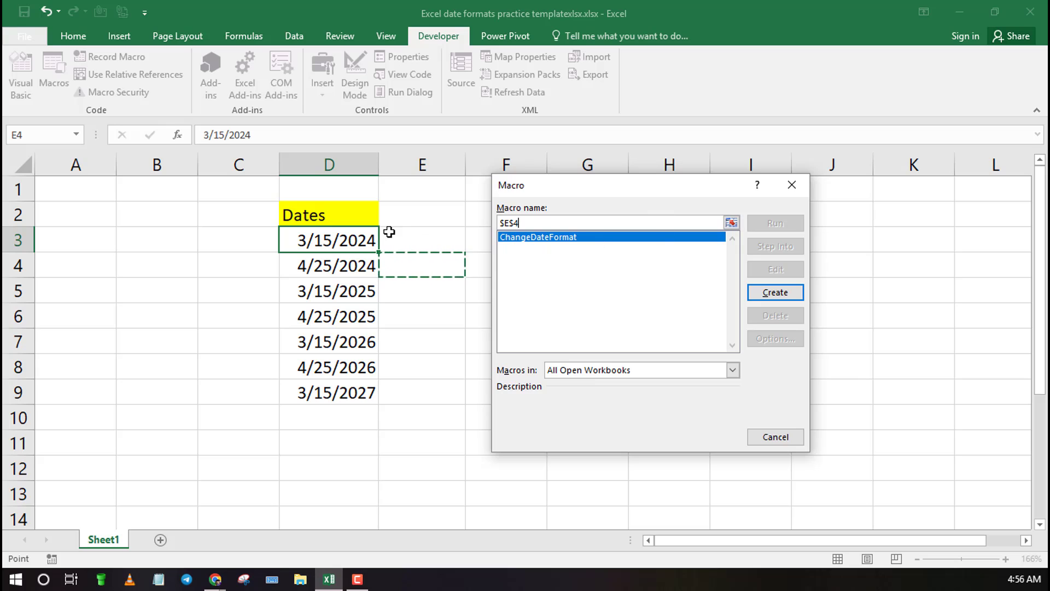
{"action": "left_click_drag", "start_coordinate": [363, 239], "coordinate": [366, 394]}
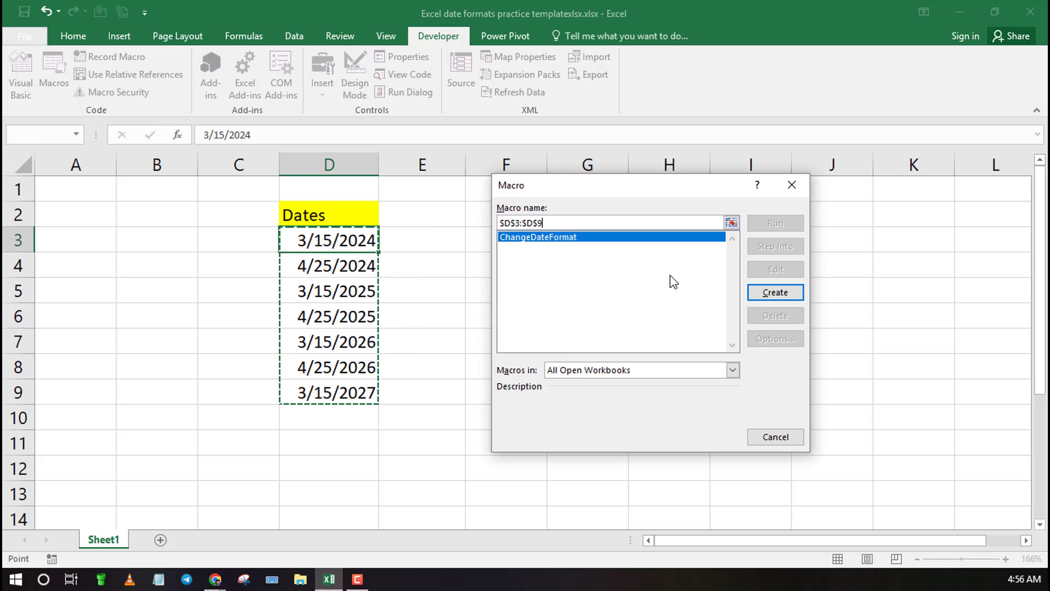
{"action": "left_click", "coordinate": [630, 239]}
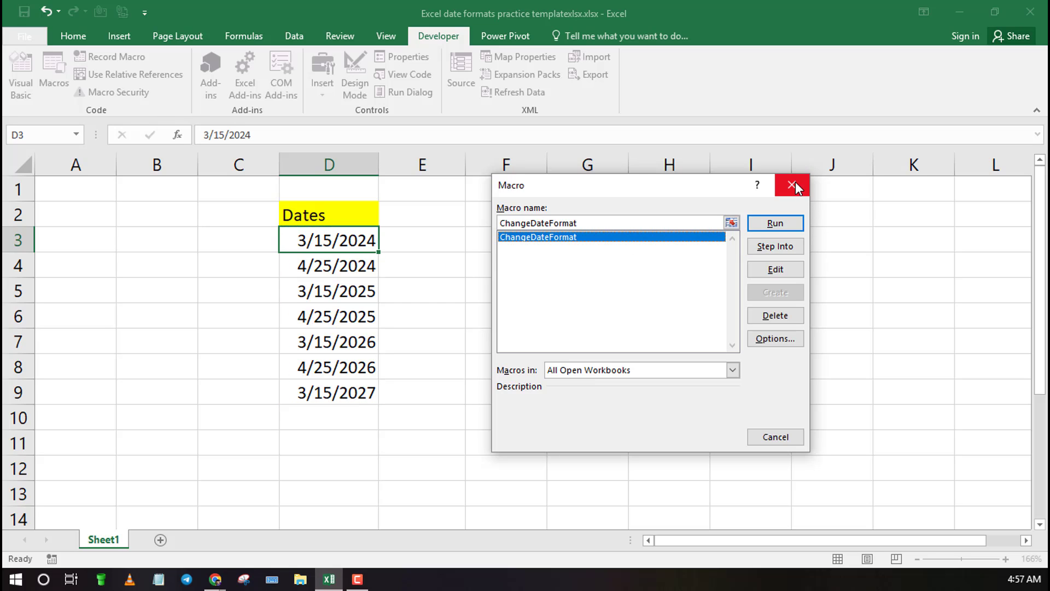
{"action": "left_click", "coordinate": [775, 223]}
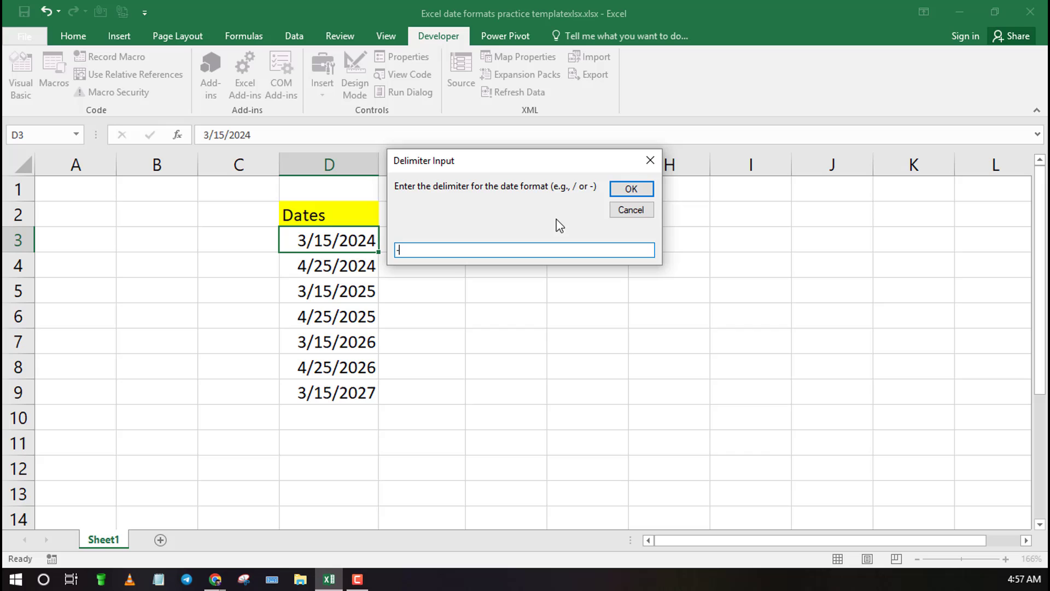
{"action": "left_click", "coordinate": [631, 189]}
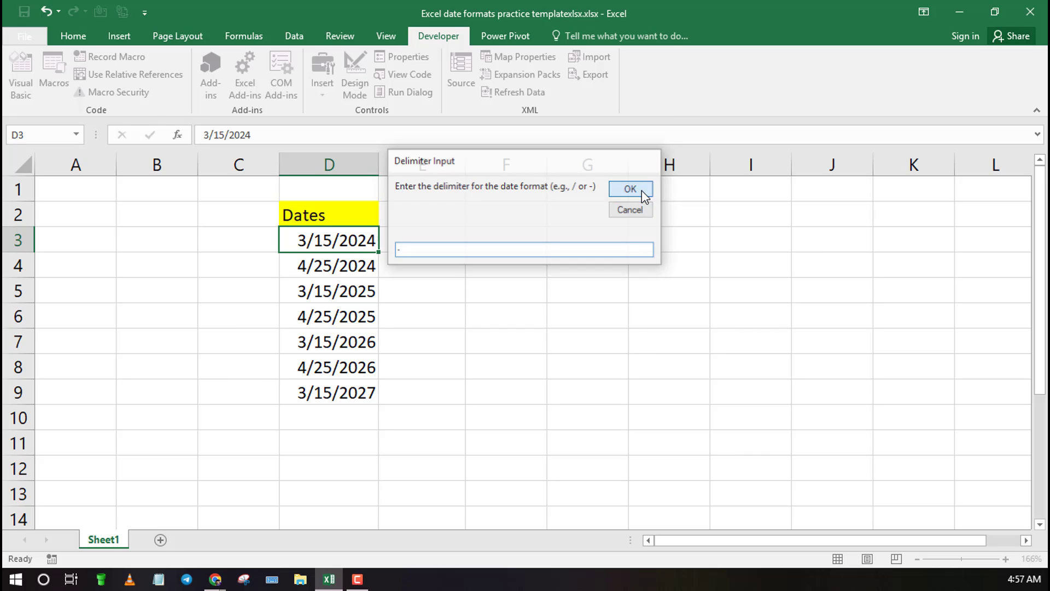
{"action": "left_click", "coordinate": [598, 346]}
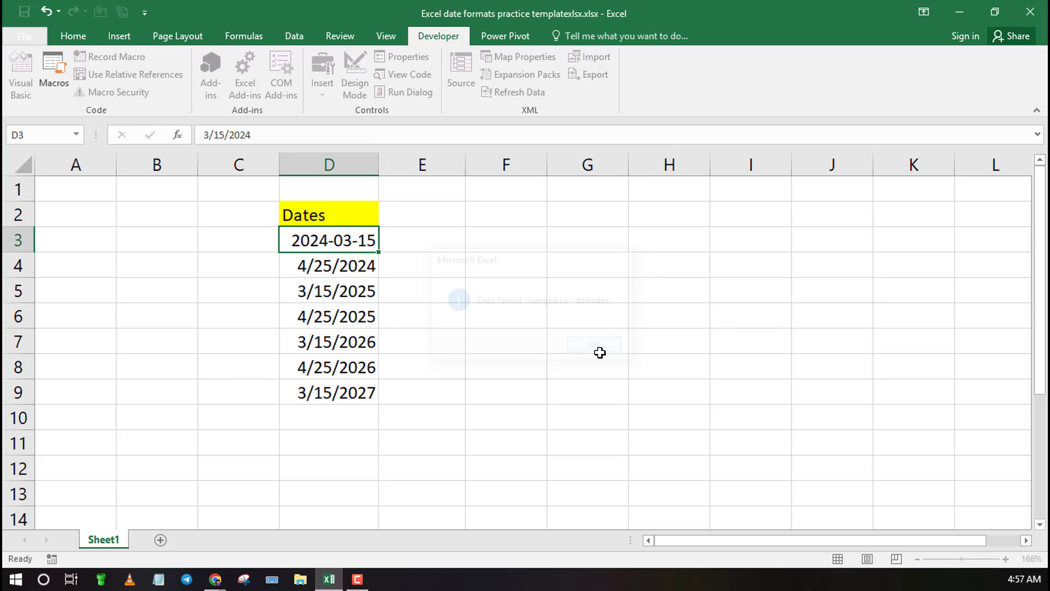
{"action": "left_click", "coordinate": [413, 293]}
{"action": "left_click_drag", "start_coordinate": [346, 266], "coordinate": [351, 392]}
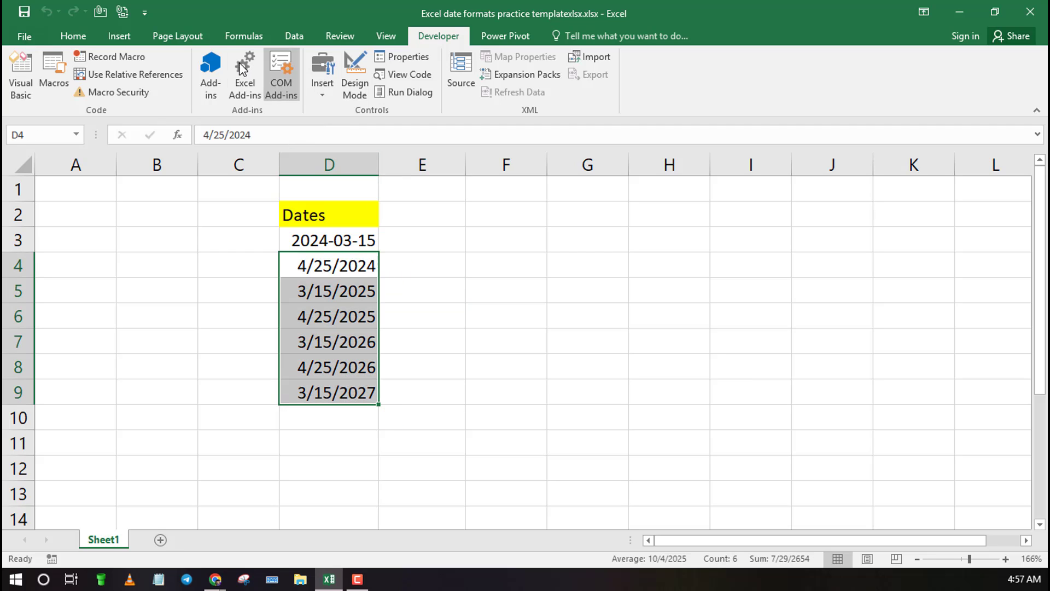
Run ChangeDateFormat again with the hyphen delimiter on the selected dates.
{"action": "left_click", "coordinate": [48, 86]}
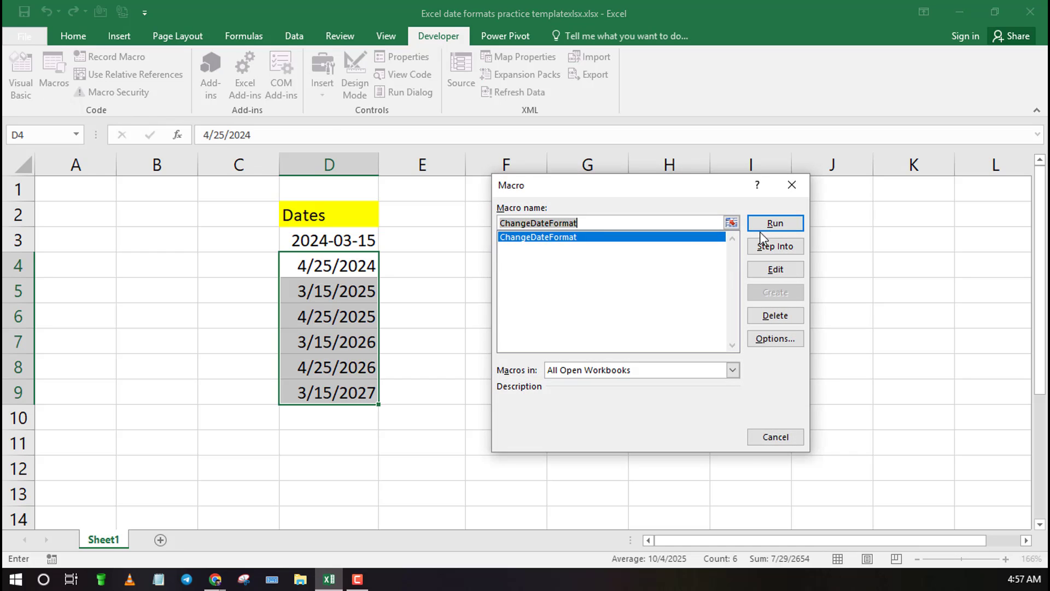
{"action": "left_click", "coordinate": [775, 224]}
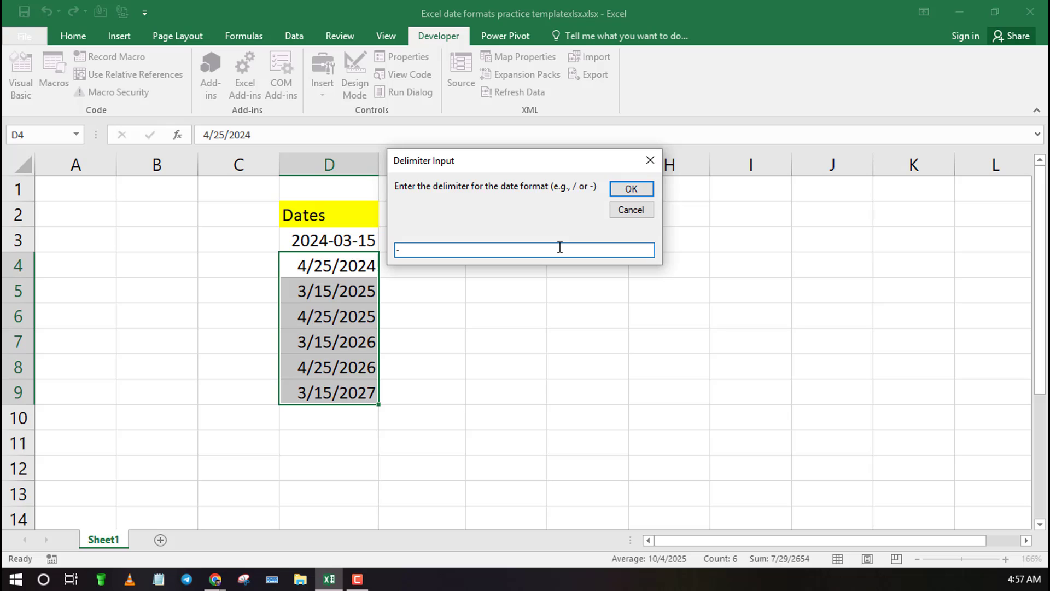
{"action": "left_click", "coordinate": [631, 189]}
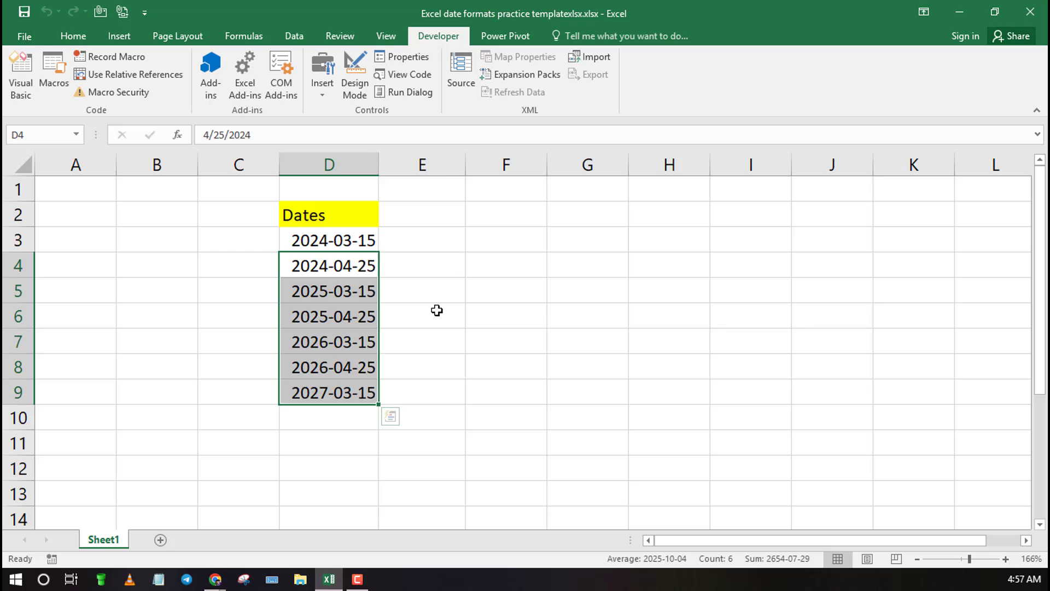
{"action": "left_click", "coordinate": [436, 310]}
Rerun ChangeDateFormat on D3:D9 with a / delimiter to get 2024/03/15 through 2027/03/15.
{"action": "left_click_drag", "start_coordinate": [359, 237], "coordinate": [357, 393]}
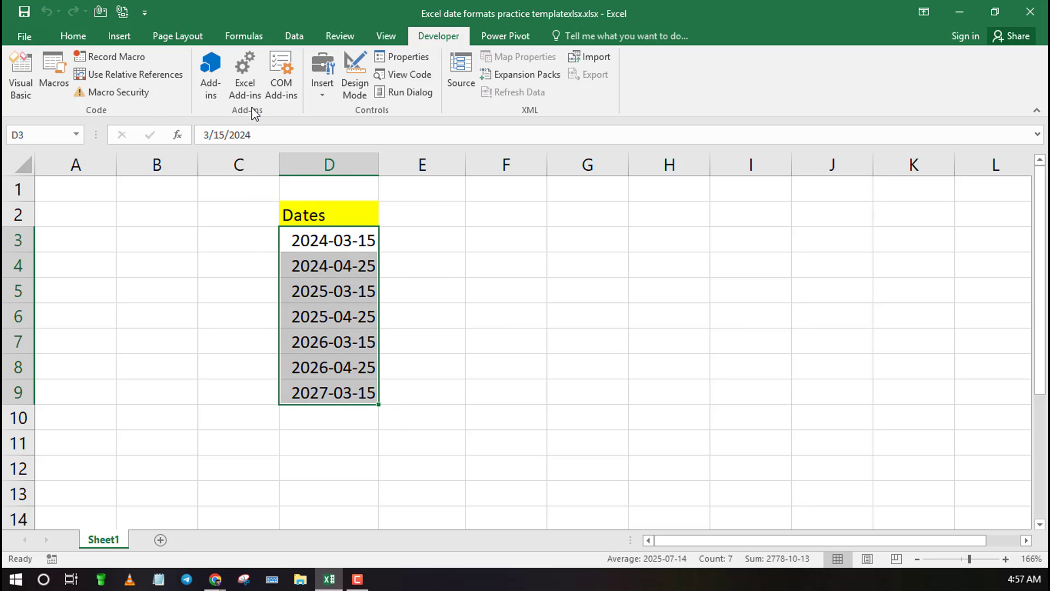
{"action": "left_click", "coordinate": [46, 77]}
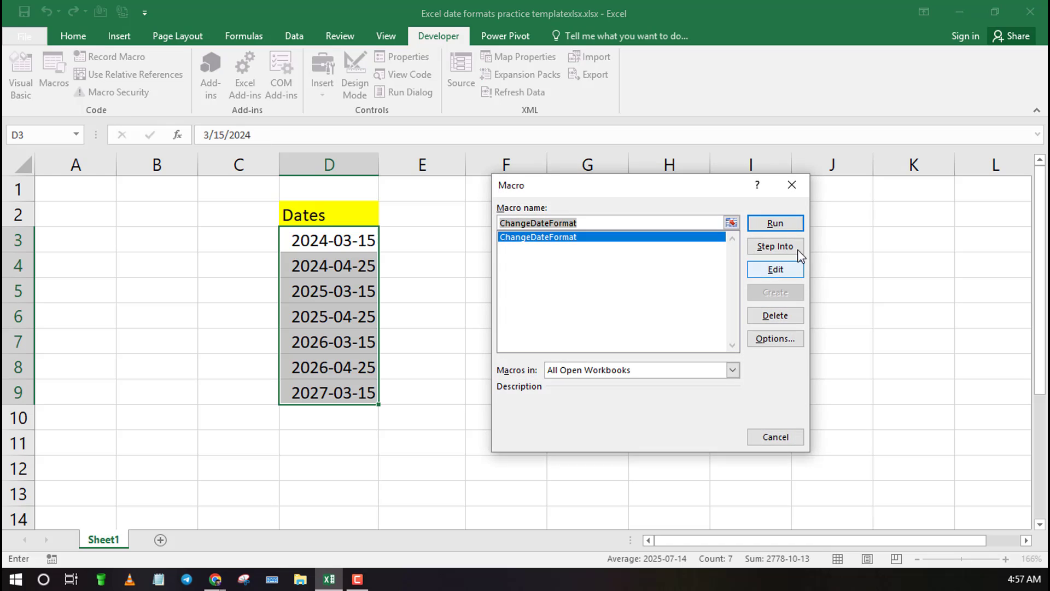
{"action": "left_click", "coordinate": [779, 225]}
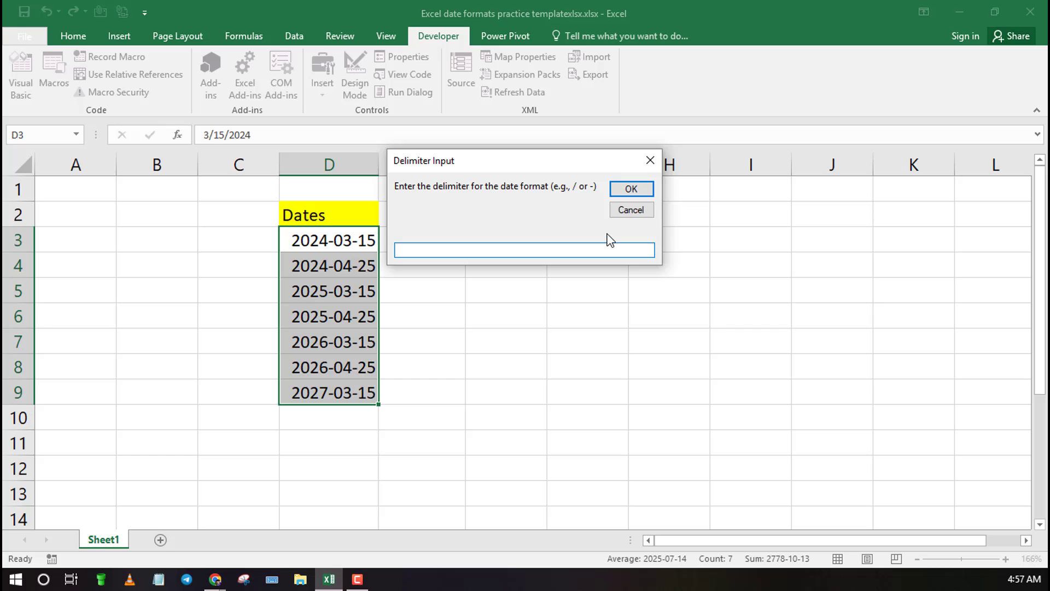
{"action": "type", "text": "/"}
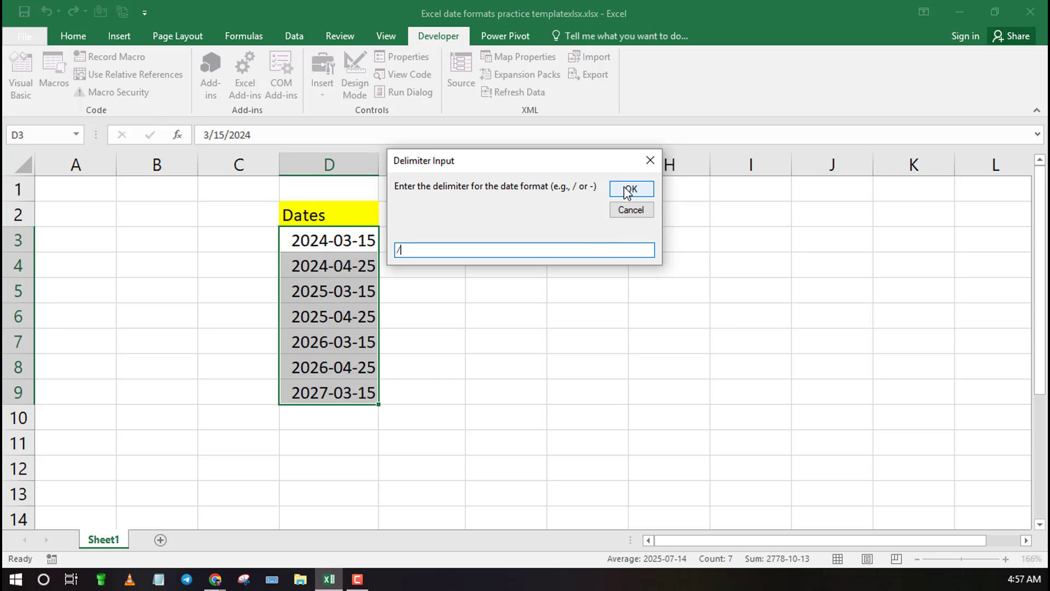
{"action": "left_click", "coordinate": [631, 188]}
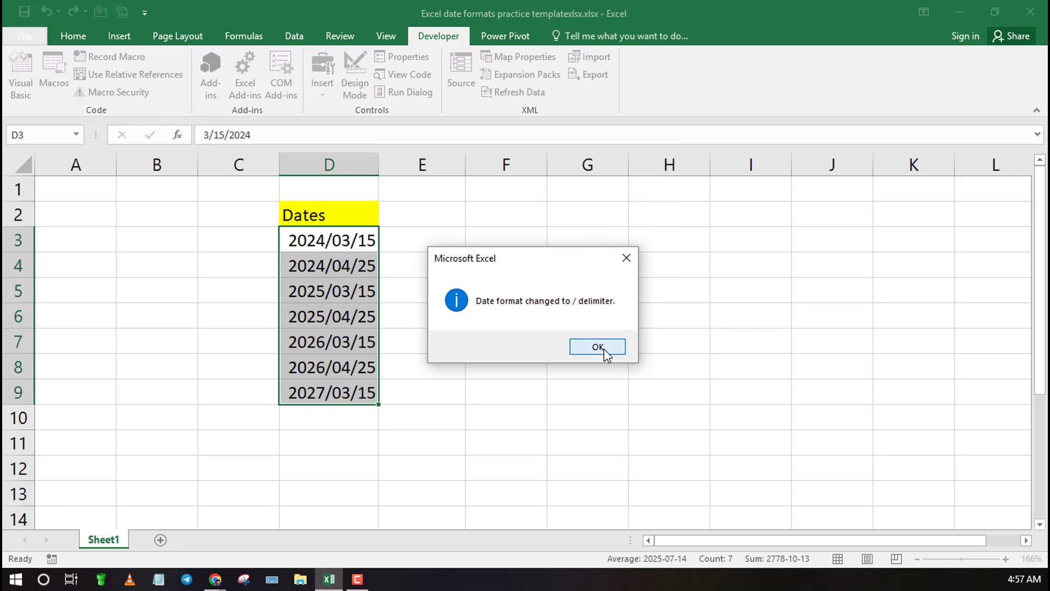
{"action": "left_click", "coordinate": [604, 349]}
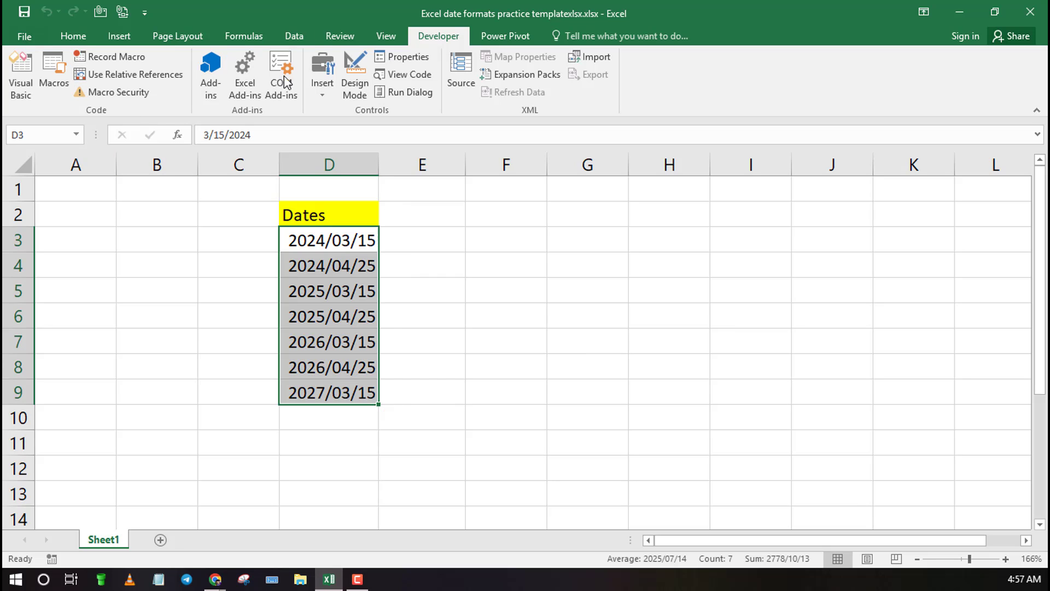
Apply the custom number format yyyy-mm-dd to D3:D9, giving 2024-03-15 through 2027-03-15.
{"action": "right_click", "coordinate": [308, 289]}
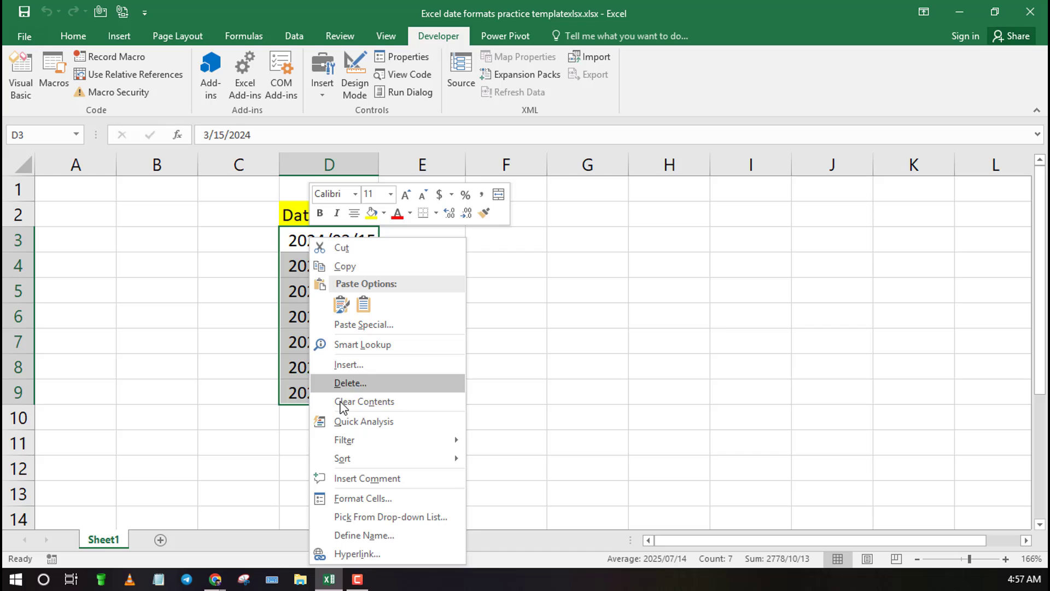
{"action": "left_click", "coordinate": [351, 499]}
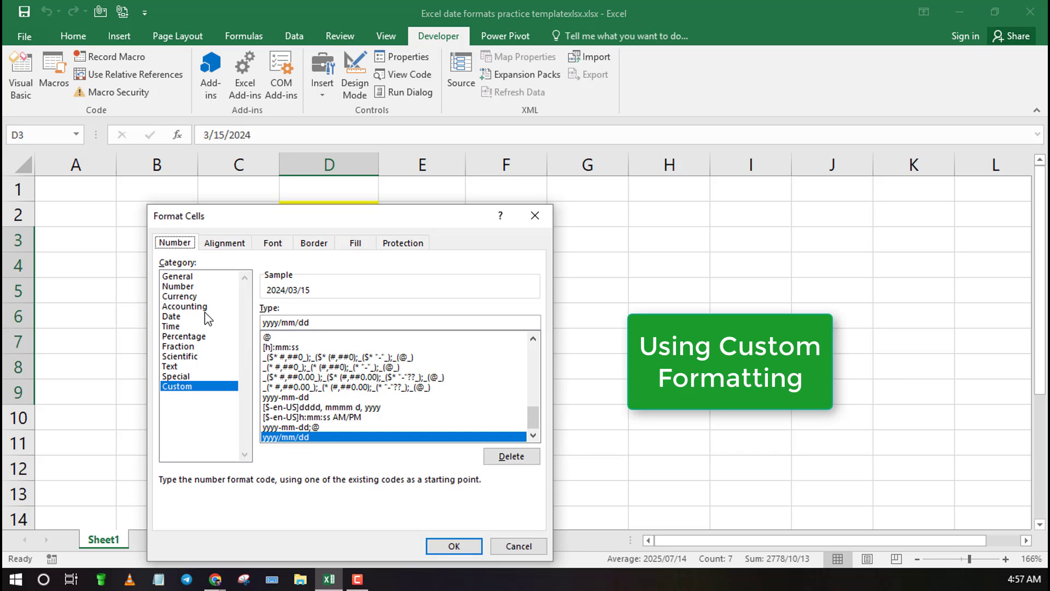
{"action": "left_click", "coordinate": [176, 389]}
{"action": "left_click", "coordinate": [295, 398]}
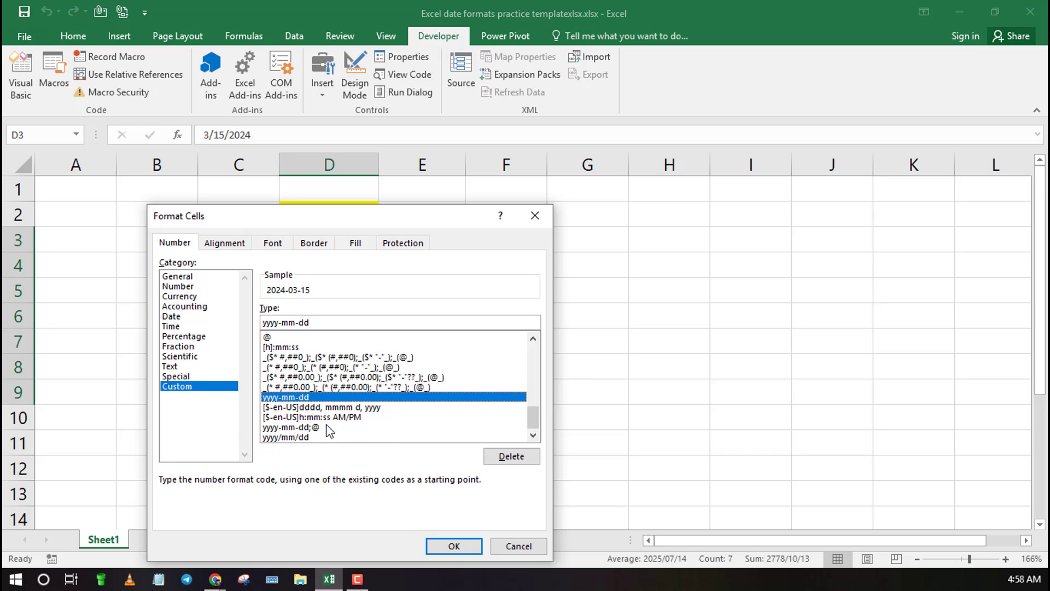
{"action": "left_click", "coordinate": [441, 547]}
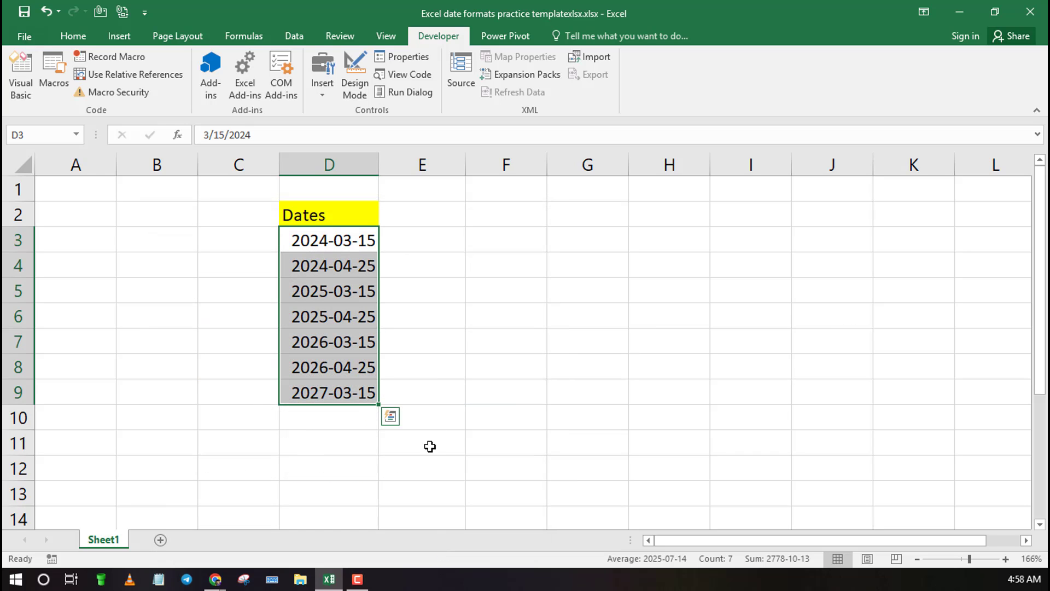
{"action": "left_click", "coordinate": [515, 399]}
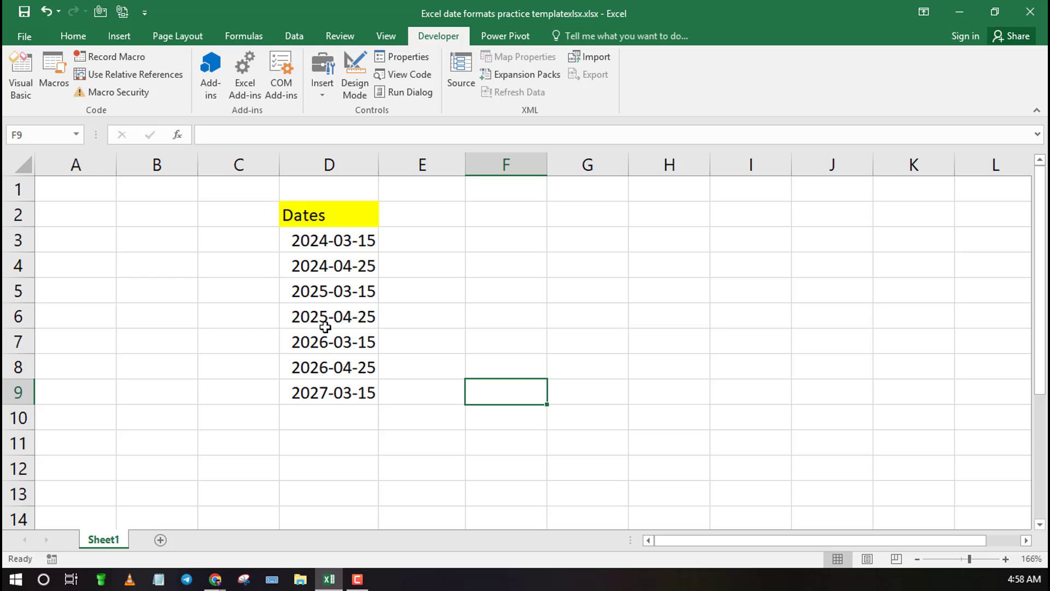
{"action": "left_click_drag", "start_coordinate": [322, 242], "coordinate": [342, 359]}
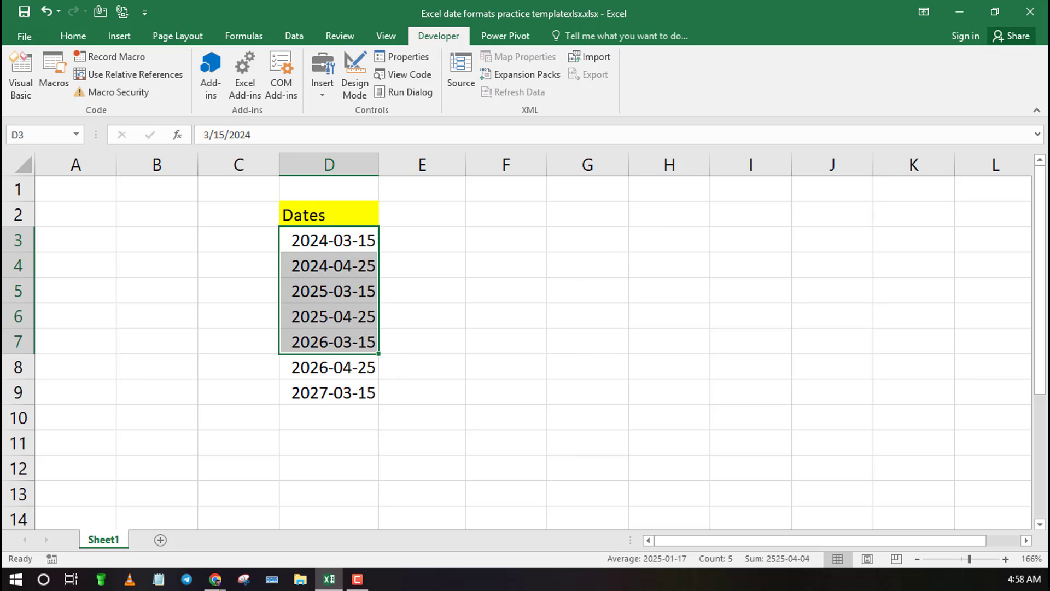
{"action": "left_click", "coordinate": [216, 580]}
{"action": "left_click", "coordinate": [287, 542]}
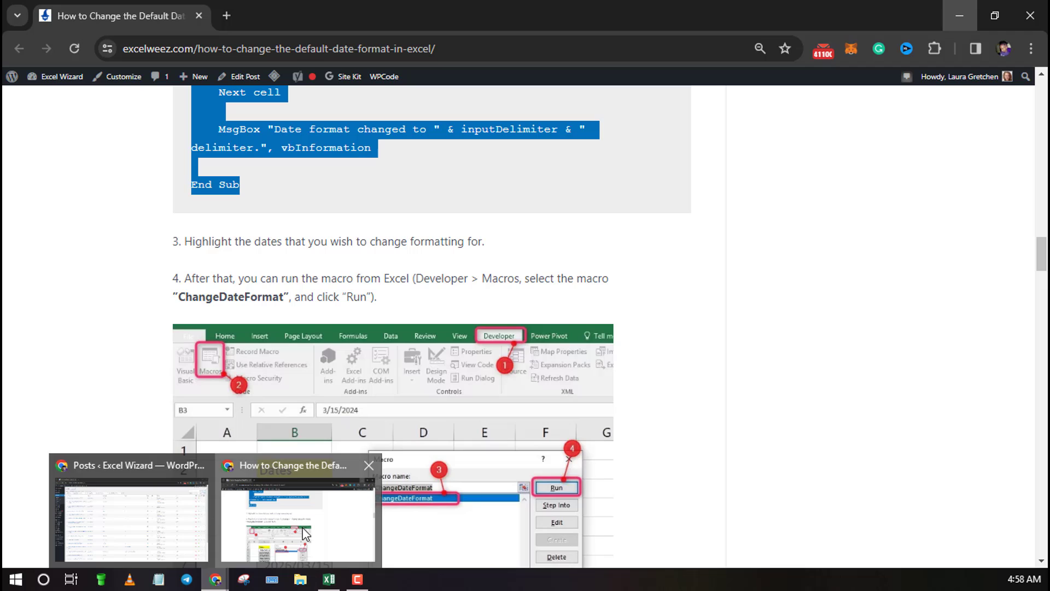
{"action": "left_click", "coordinate": [471, 269]}
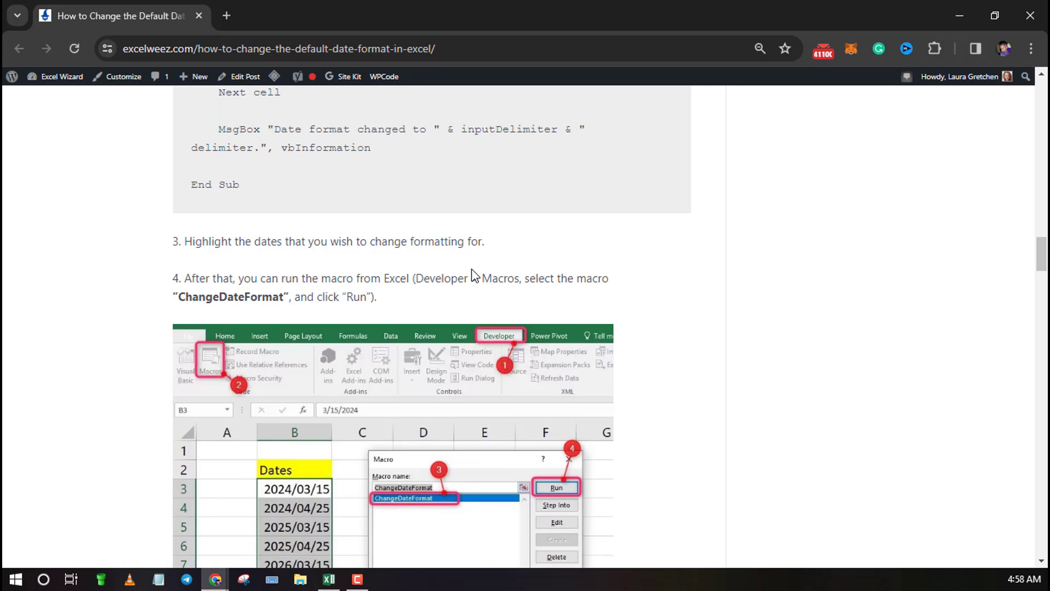
{"action": "scroll", "coordinate": [482, 271], "scroll_direction": "up", "scroll_amount": 20}
{"action": "scroll", "coordinate": [494, 272], "scroll_direction": "down", "scroll_amount": 20}
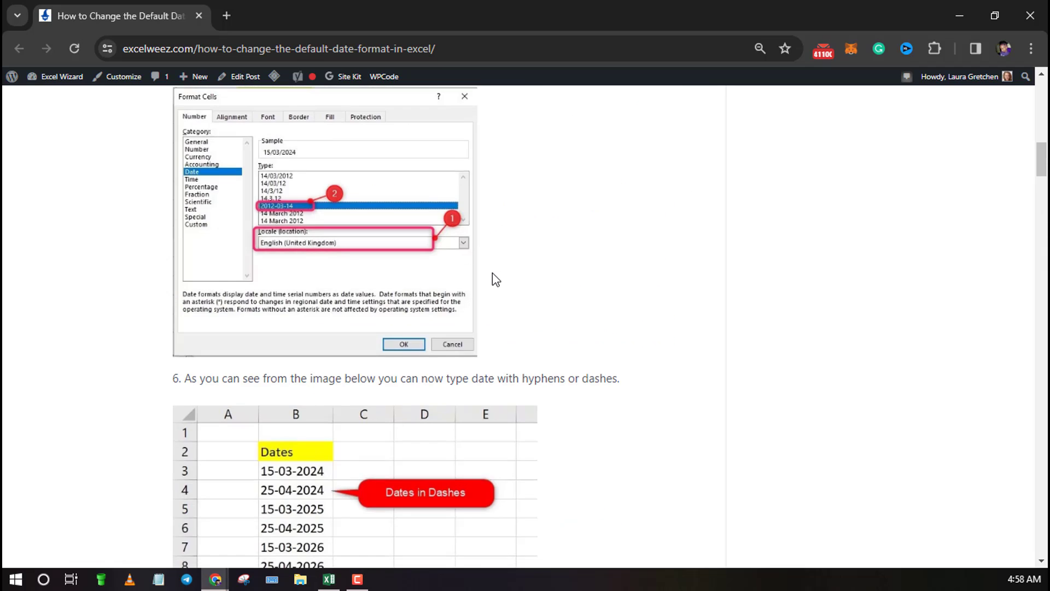
{"action": "scroll", "coordinate": [494, 278], "scroll_direction": "down", "scroll_amount": 15}
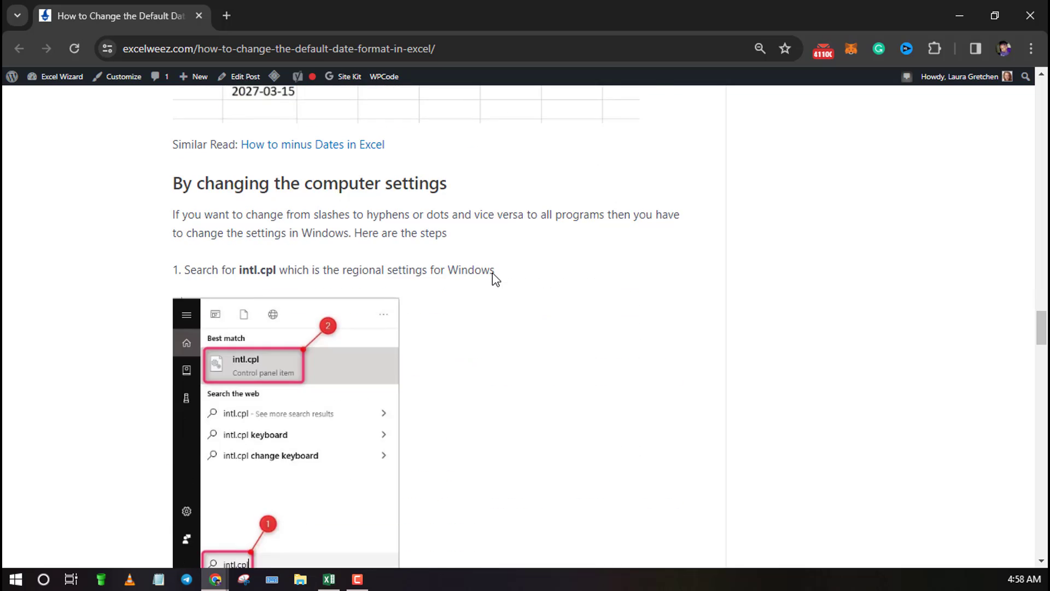
{"action": "scroll", "coordinate": [490, 276], "scroll_direction": "up", "scroll_amount": 3}
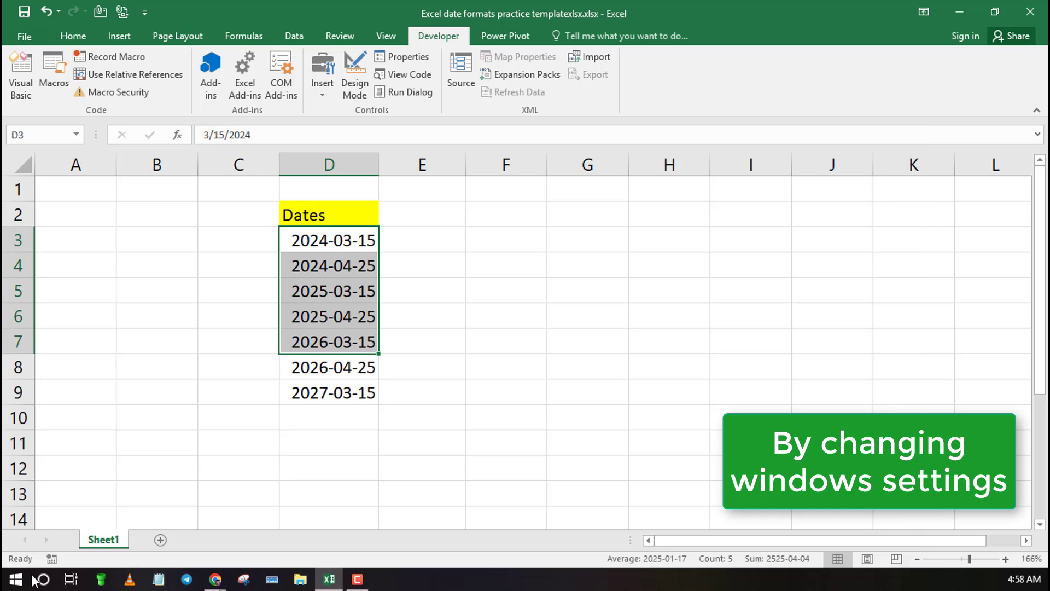
Search Windows for intl.cpl and open the Region control panel item.
{"action": "left_click", "coordinate": [52, 583]}
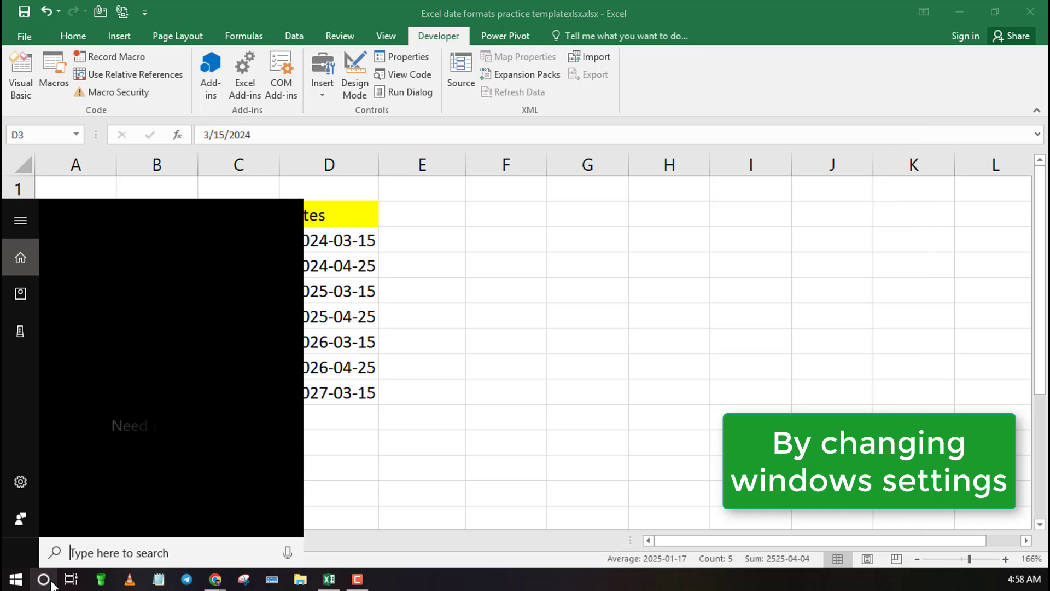
{"action": "type", "text": "intl."}
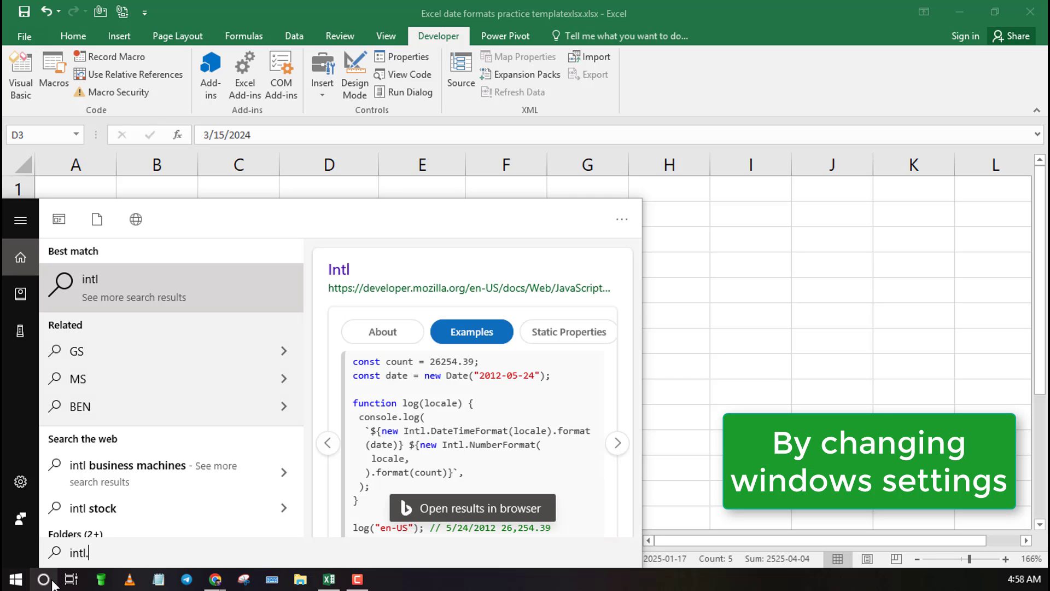
{"action": "type", "text": "c"}
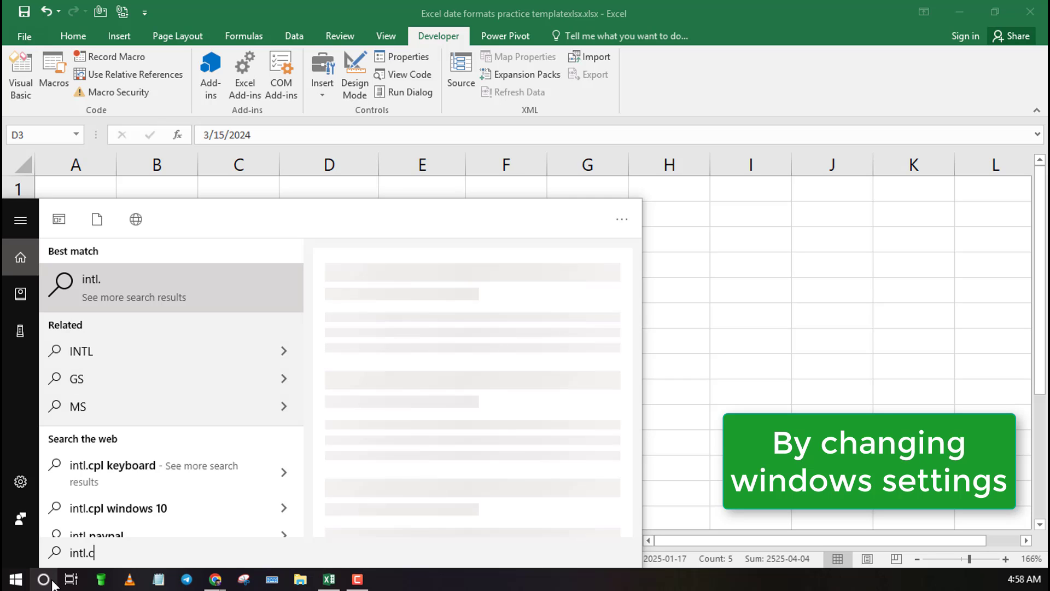
{"action": "type", "text": "p"}
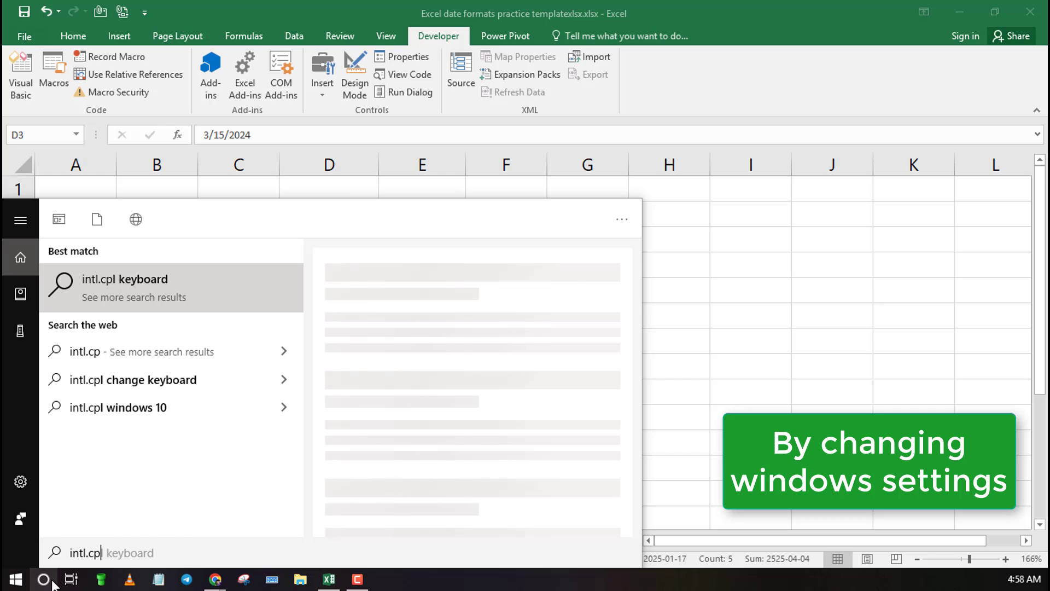
{"action": "type", "text": "l"}
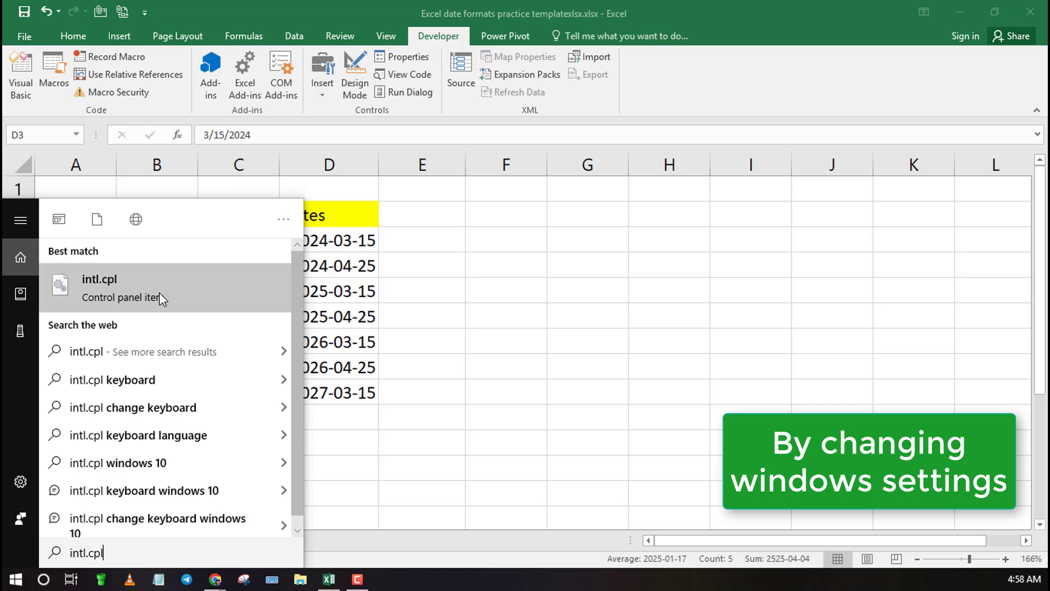
{"action": "left_click", "coordinate": [145, 288]}
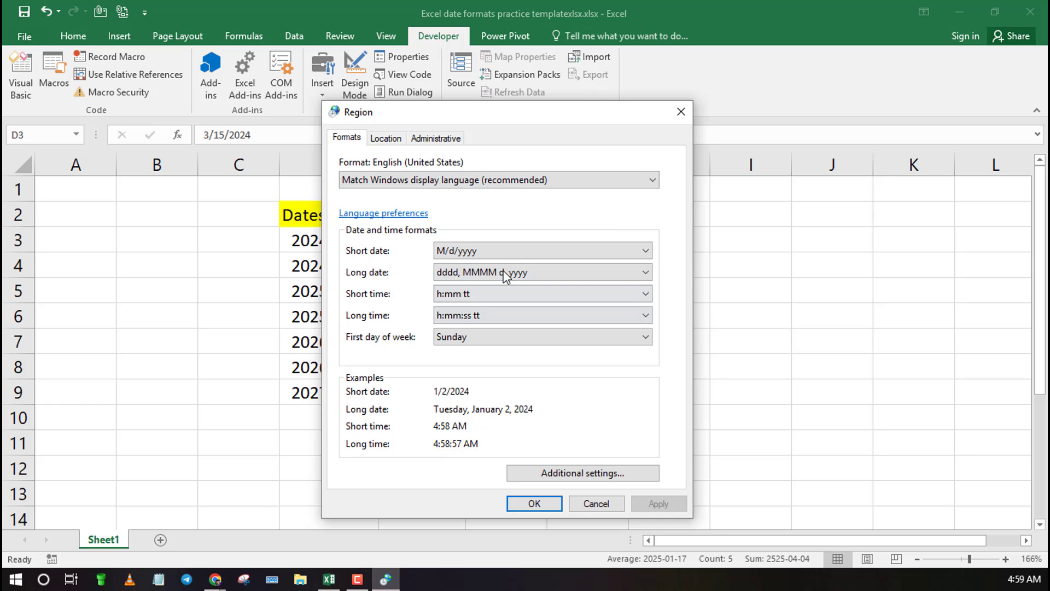
Change the Region short date format to yyyy-MM-dd.
{"action": "left_click", "coordinate": [473, 252]}
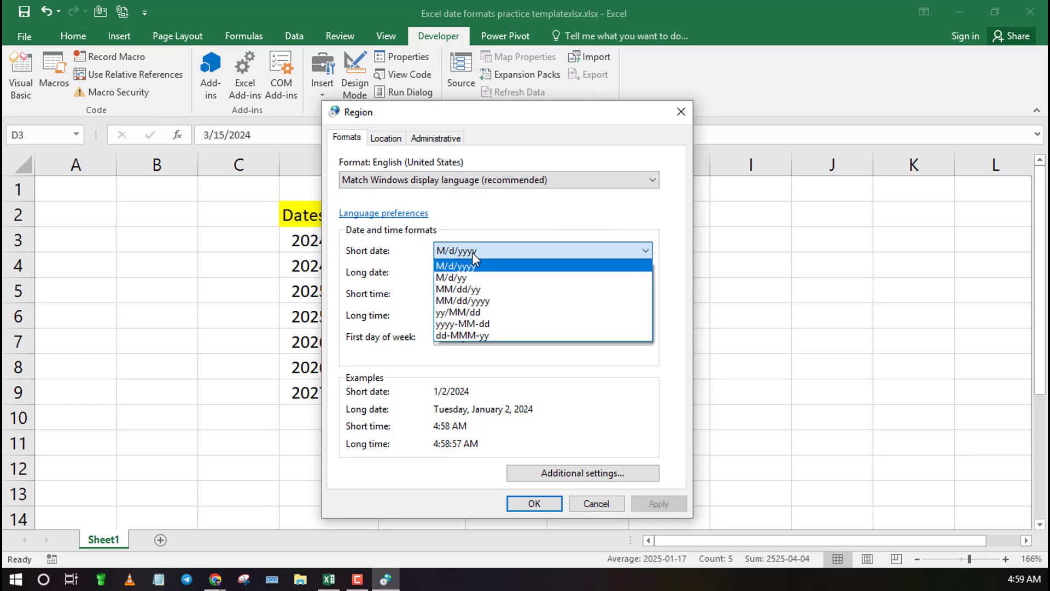
{"action": "left_click", "coordinate": [478, 325]}
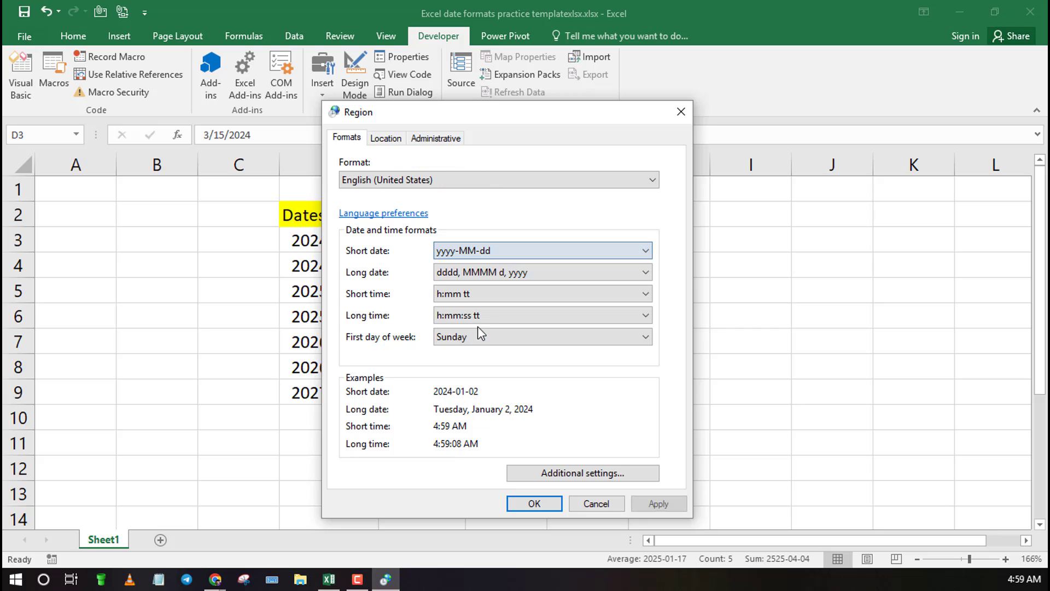